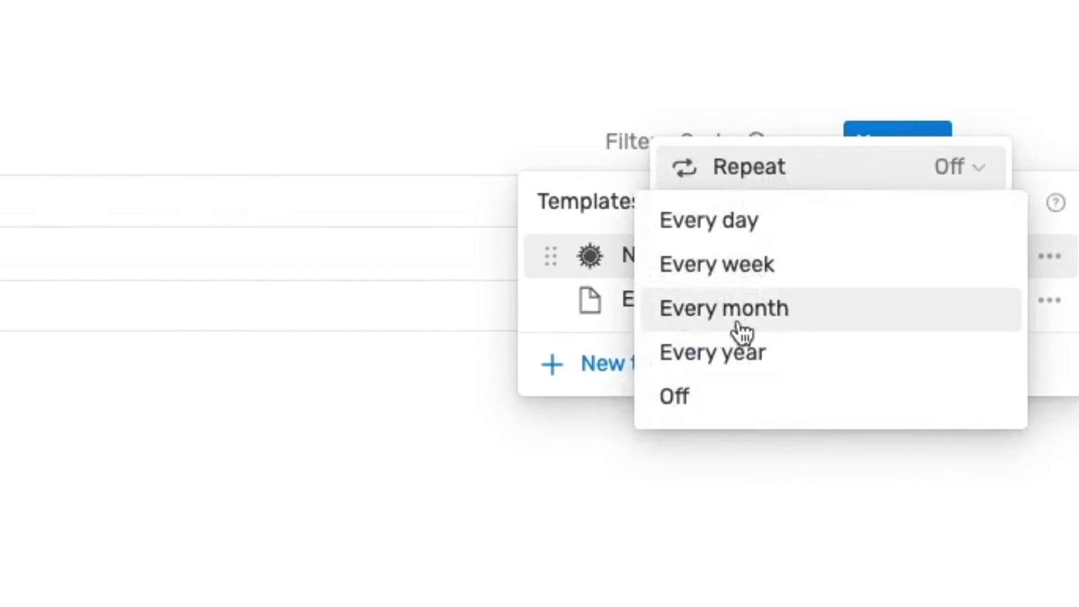
# Step: Set the template's Repeat option to Every day
pyautogui.click(741, 224)
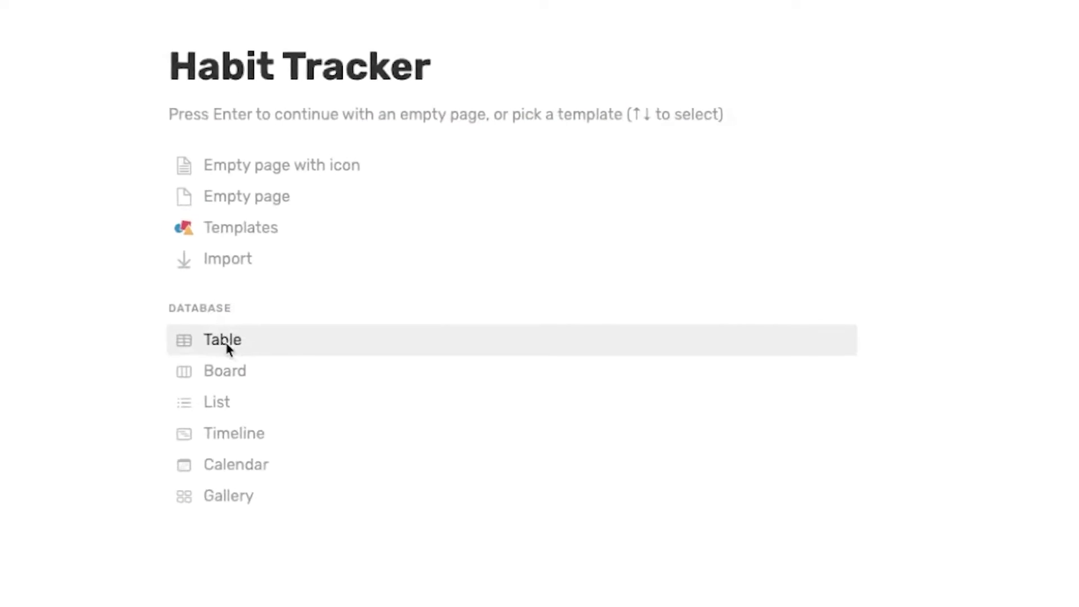
# Step: Turn the page into a new table database with a black mountain page icon
pyautogui.click(201, 345)
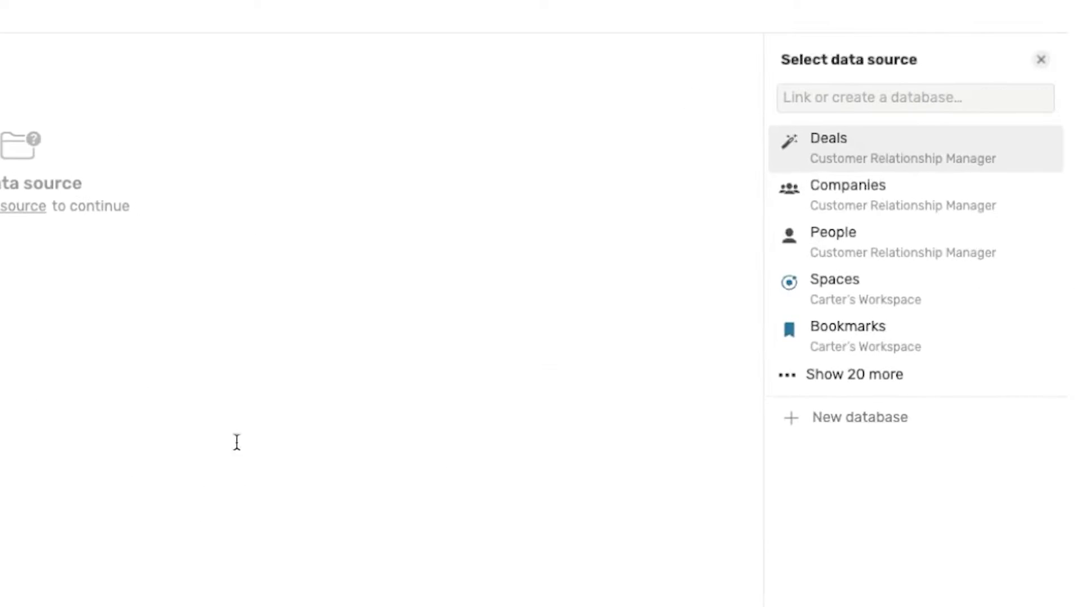
pyautogui.click(870, 432)
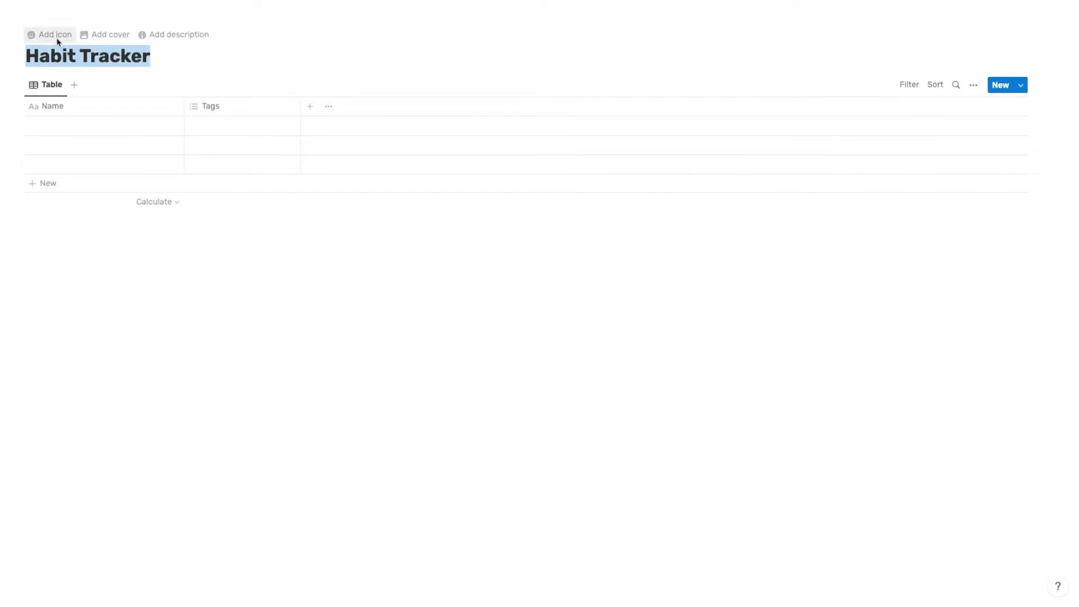
pyautogui.click(57, 38)
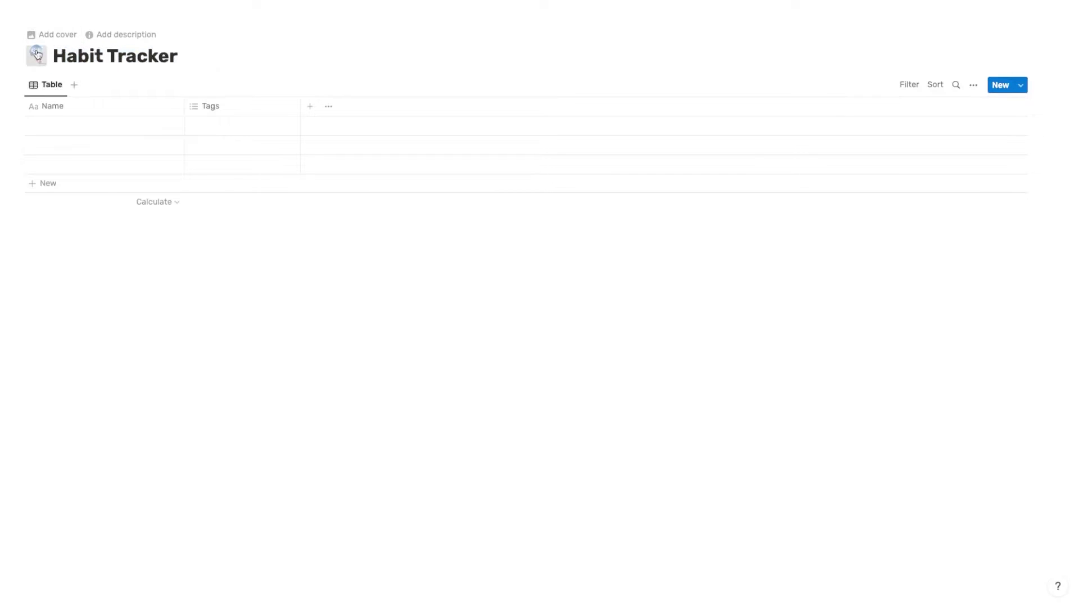
pyautogui.click(37, 54)
pyautogui.click(39, 80)
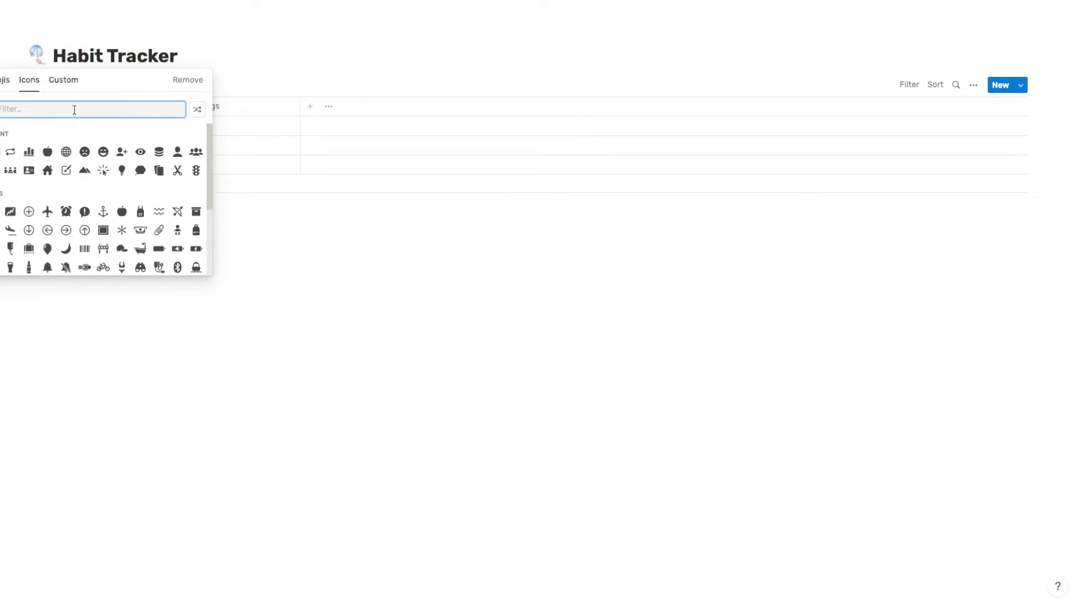
pyautogui.click(103, 171)
pyautogui.click(65, 191)
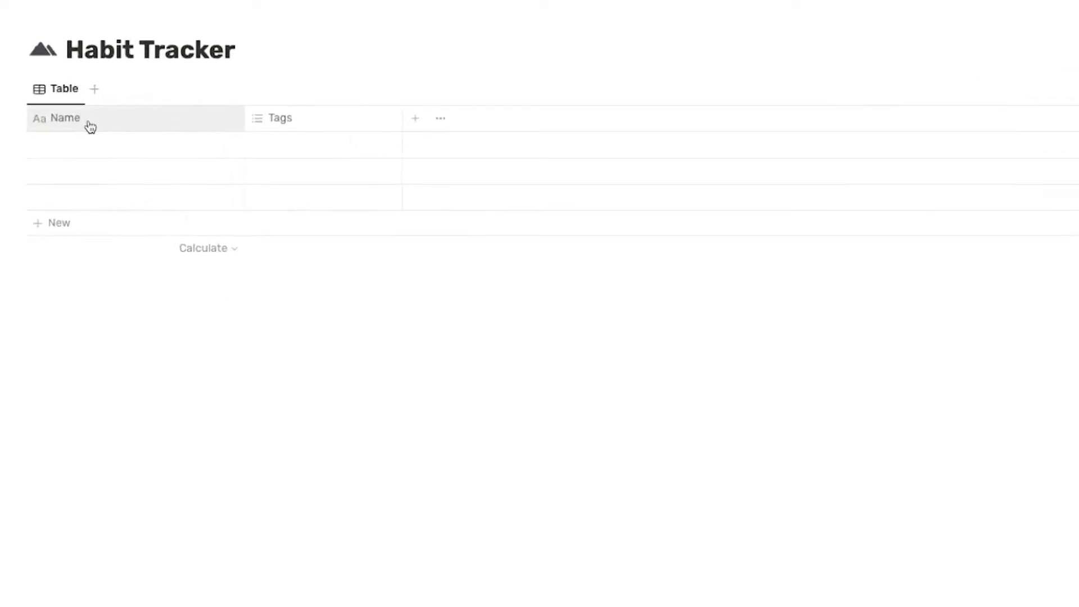
# Step: Rename the Name column to Journal Entry
pyautogui.click(73, 111)
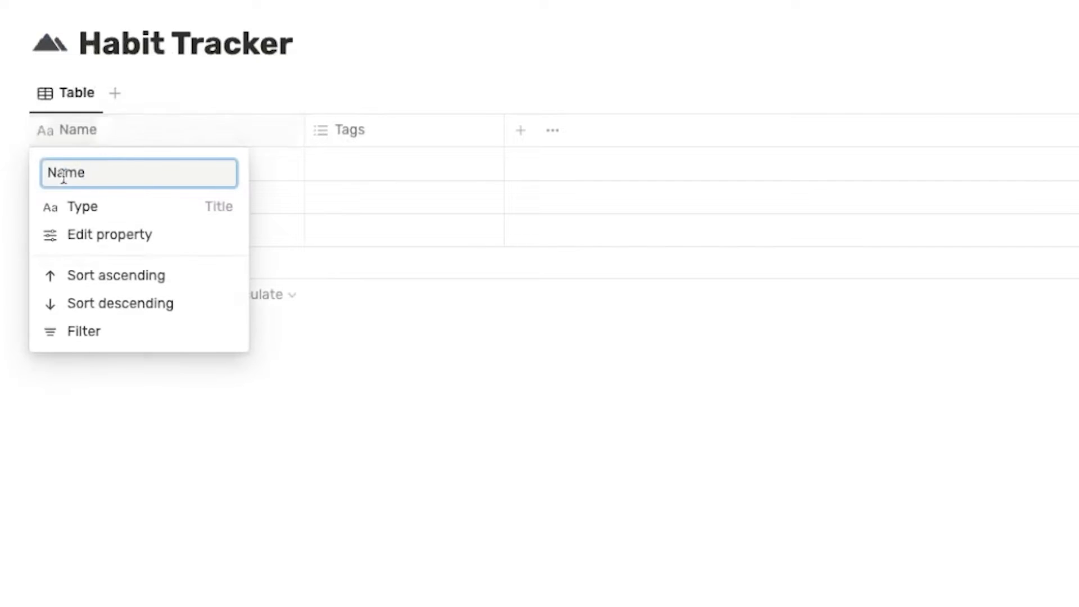
pyautogui.doubleClick(63, 172)
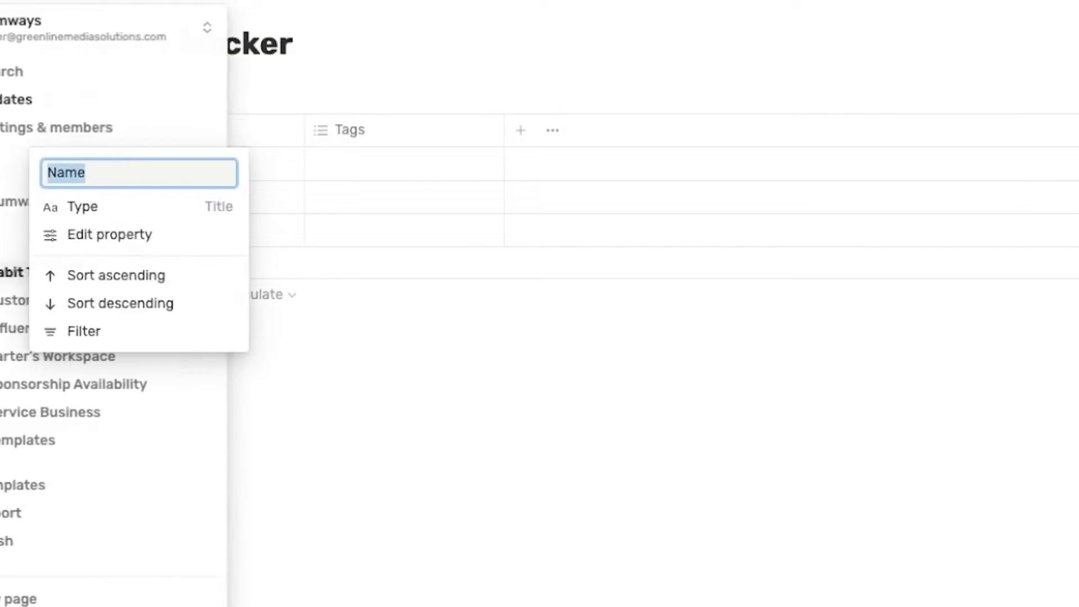
pyautogui.write('Journal Ent')
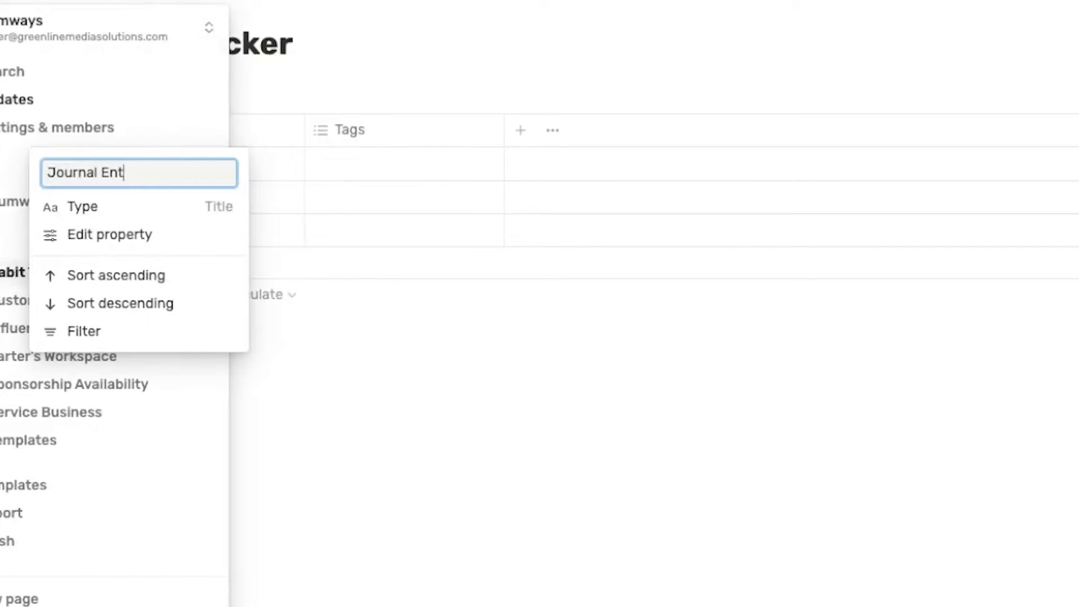
pyautogui.write('ry')
pyautogui.press('Return')
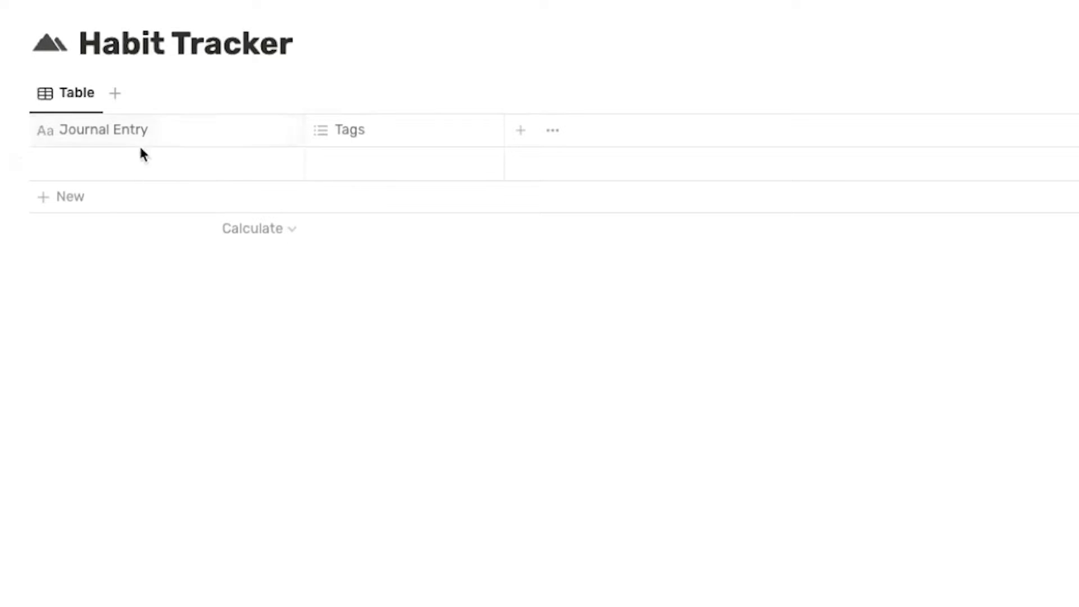
# Step: Move Journal Entry after Tags, resize both columns, then delete the Tags property
pyautogui.moveTo(137, 140); pyautogui.dragTo(524, 139)
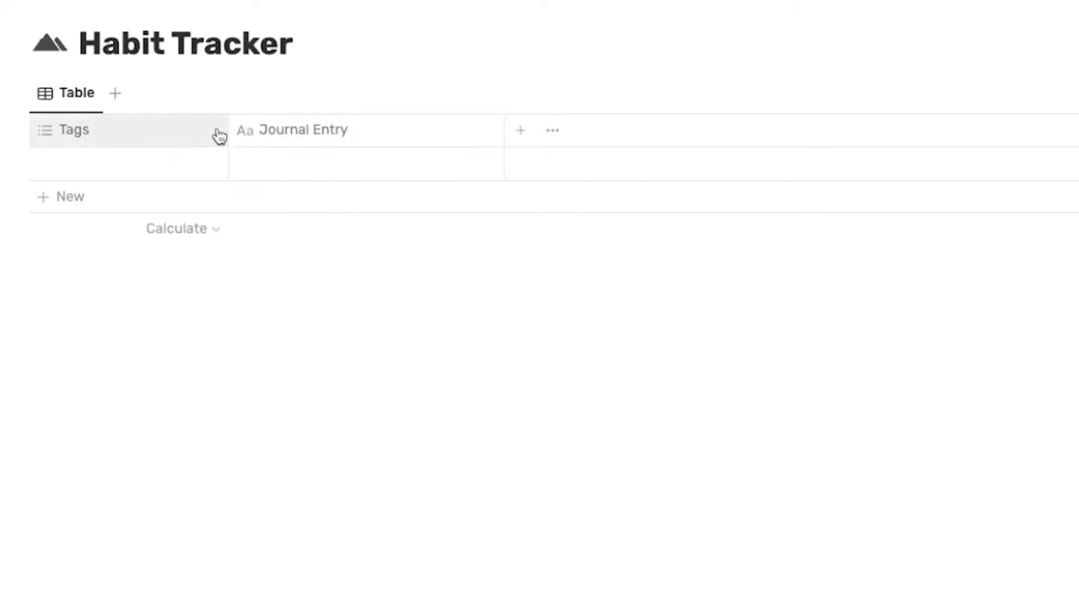
pyautogui.moveTo(228, 130); pyautogui.dragTo(412, 131)
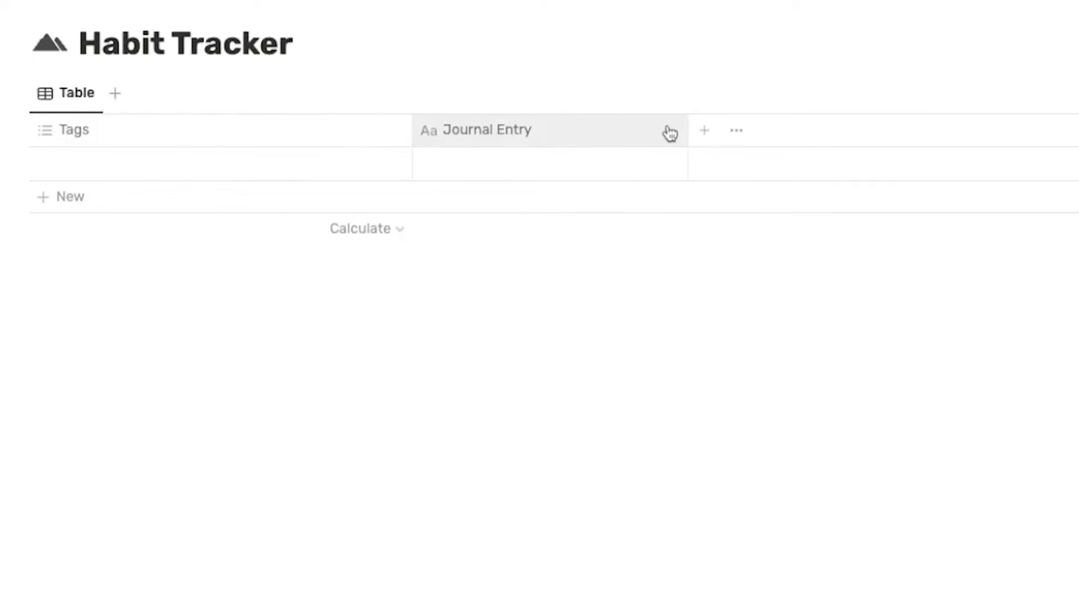
pyautogui.moveTo(688, 131); pyautogui.dragTo(546, 130)
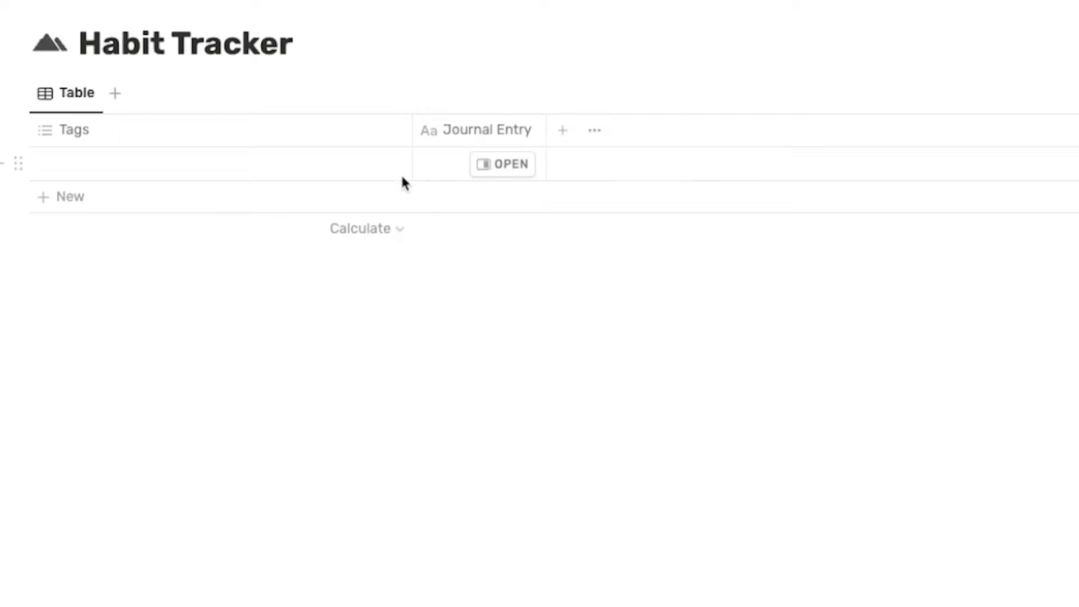
pyautogui.click(243, 141)
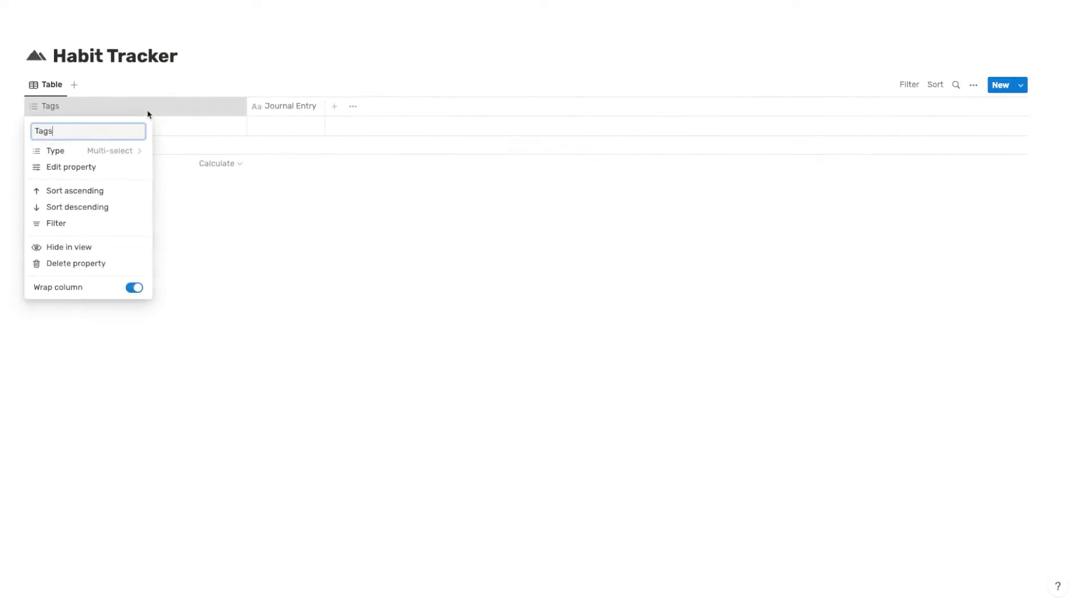
pyautogui.click(92, 263)
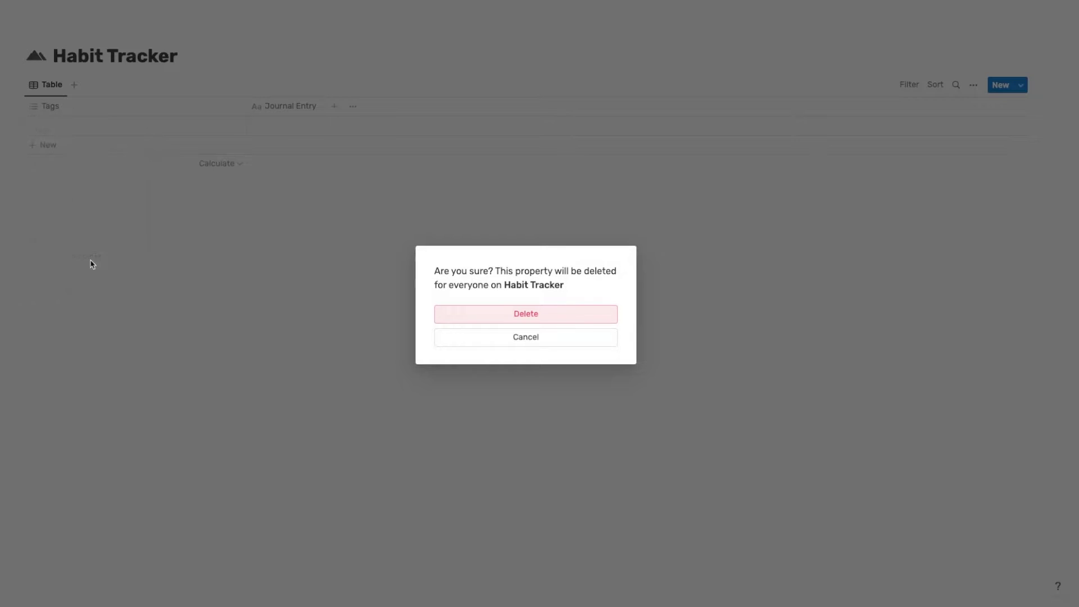
pyautogui.click(451, 311)
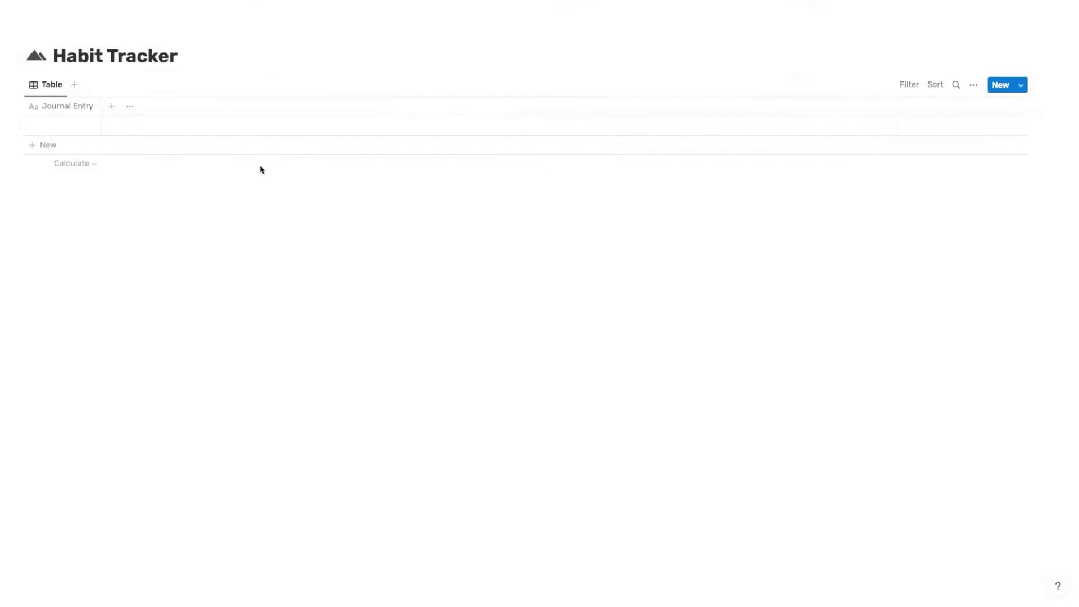
# Step: Add checkbox properties named Workout for 45+ Minutes and Meditate for 10+ Minutes
pyautogui.click(113, 110)
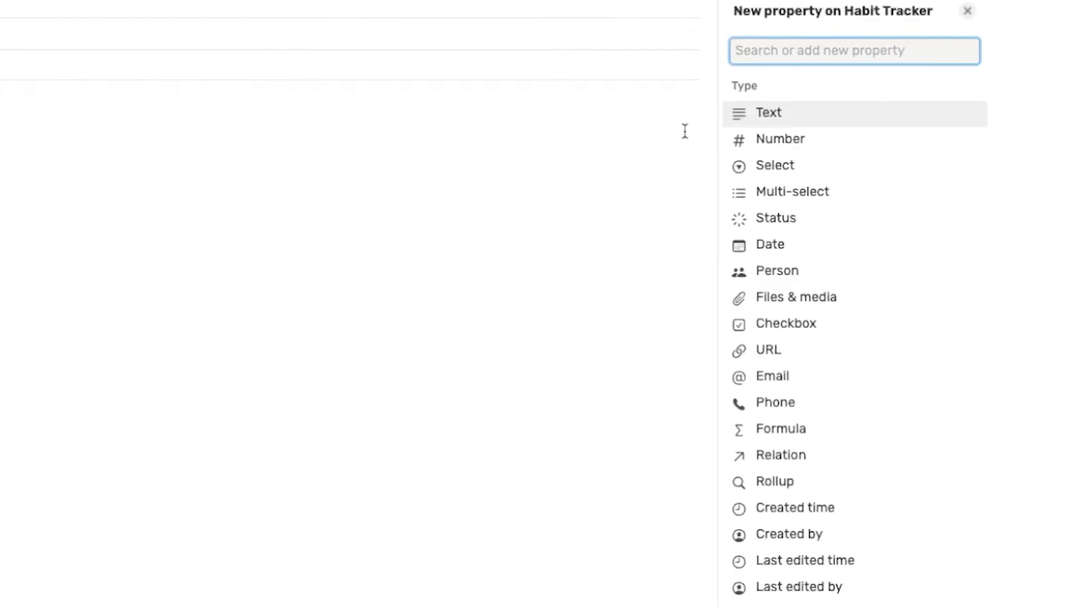
pyautogui.click(811, 336)
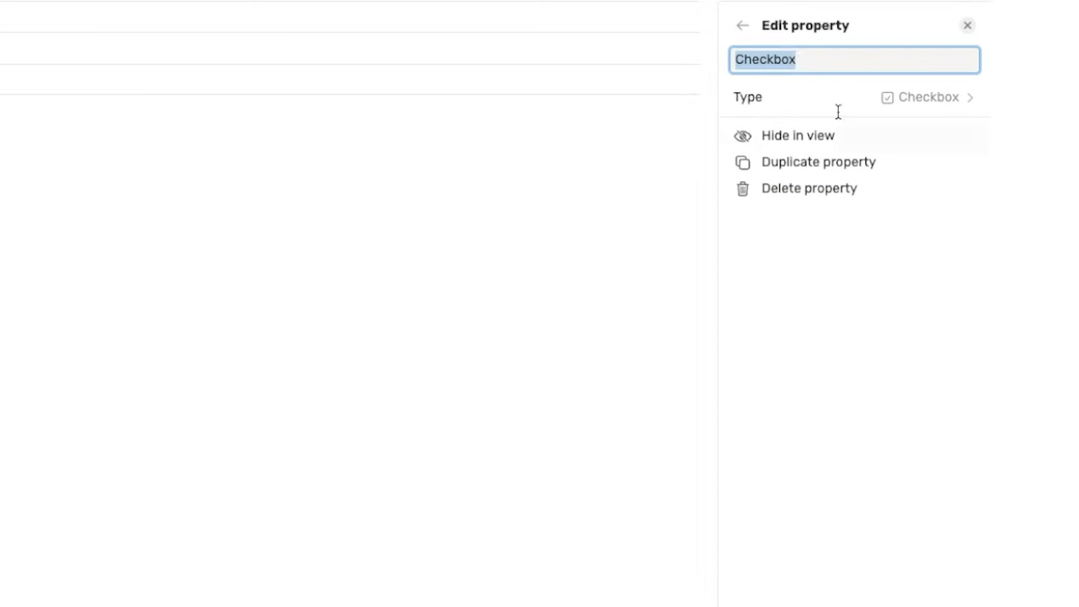
pyautogui.press('BackSpace')
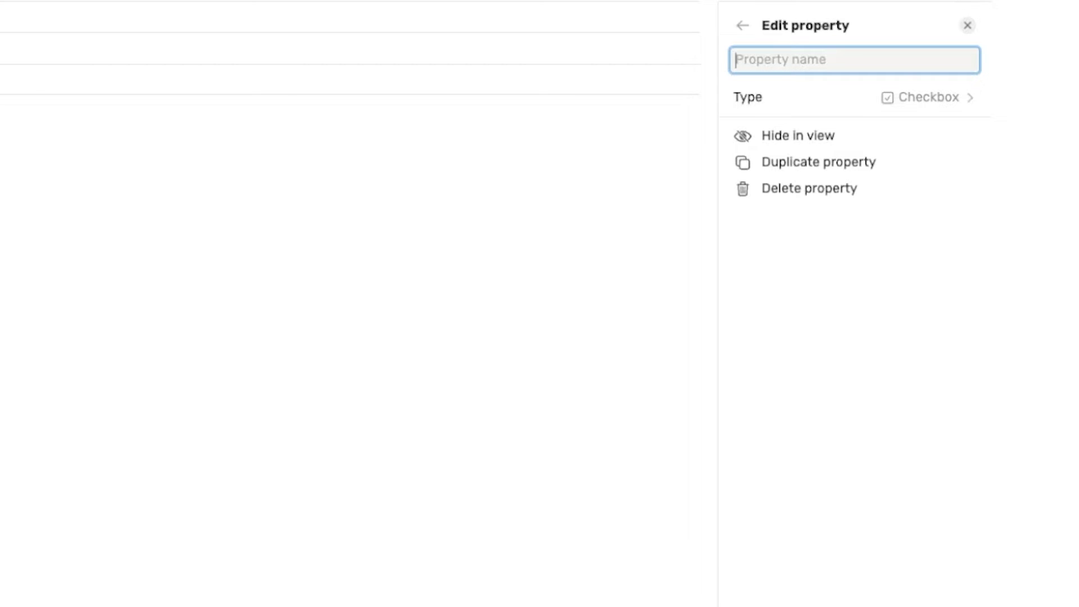
pyautogui.write('Workout for 45+ M')
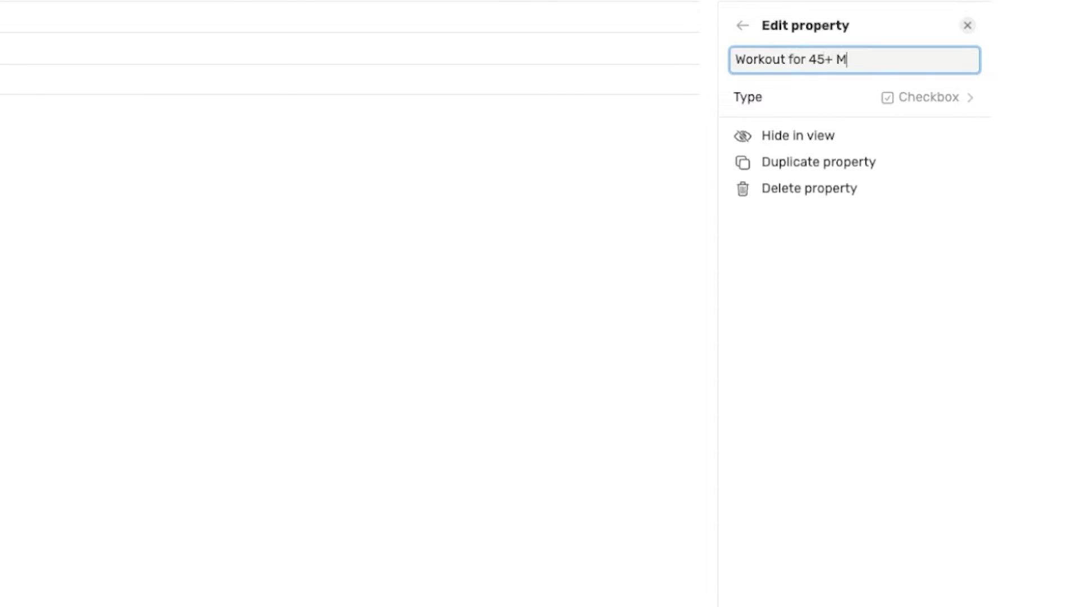
pyautogui.write('inutes')
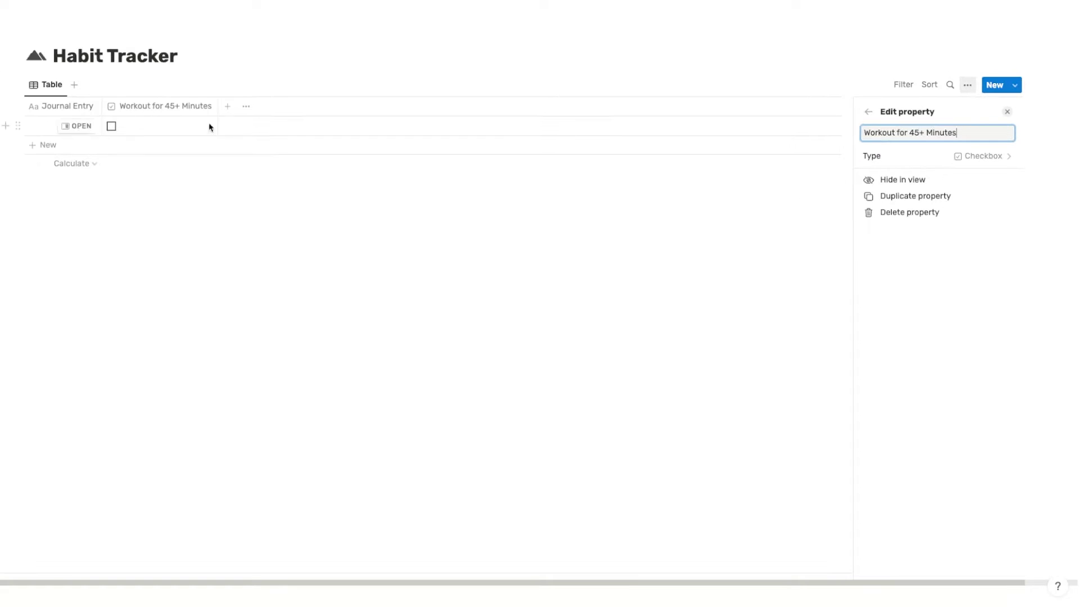
pyautogui.click(228, 107)
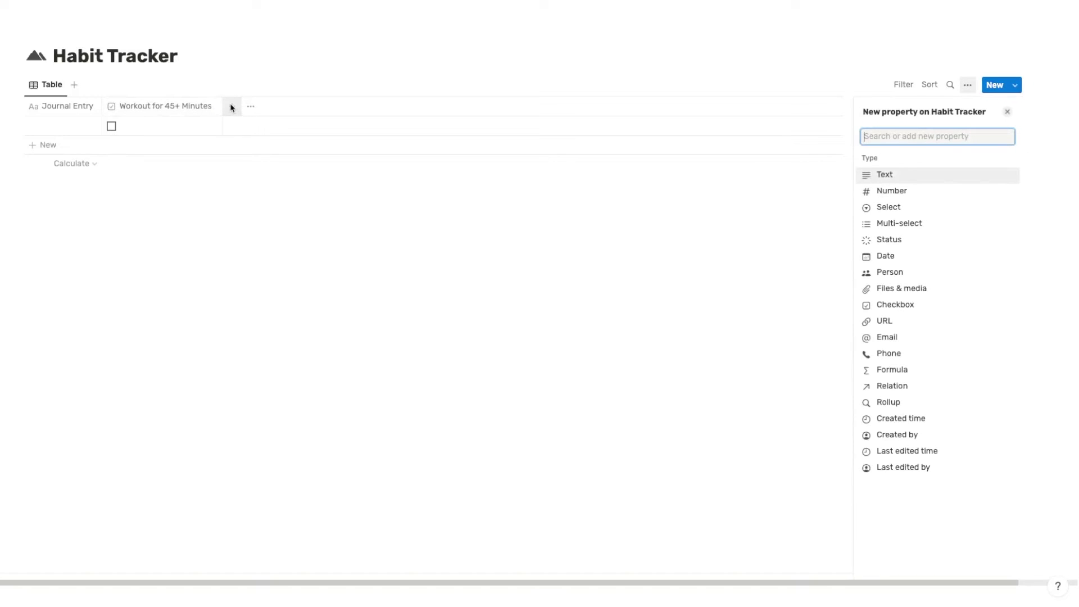
pyautogui.click(913, 316)
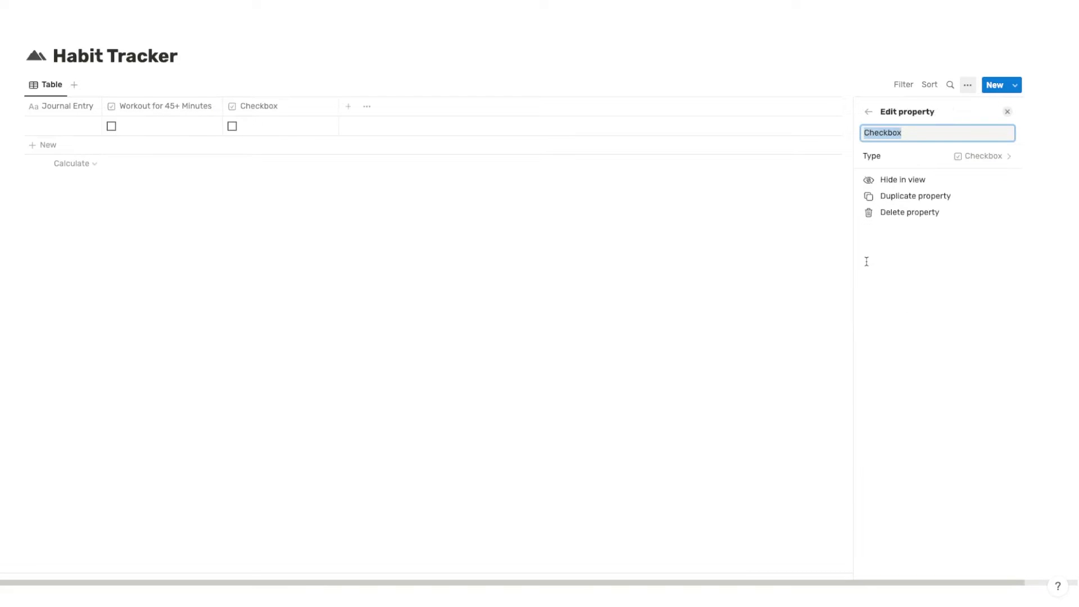
pyautogui.press('BackSpace')
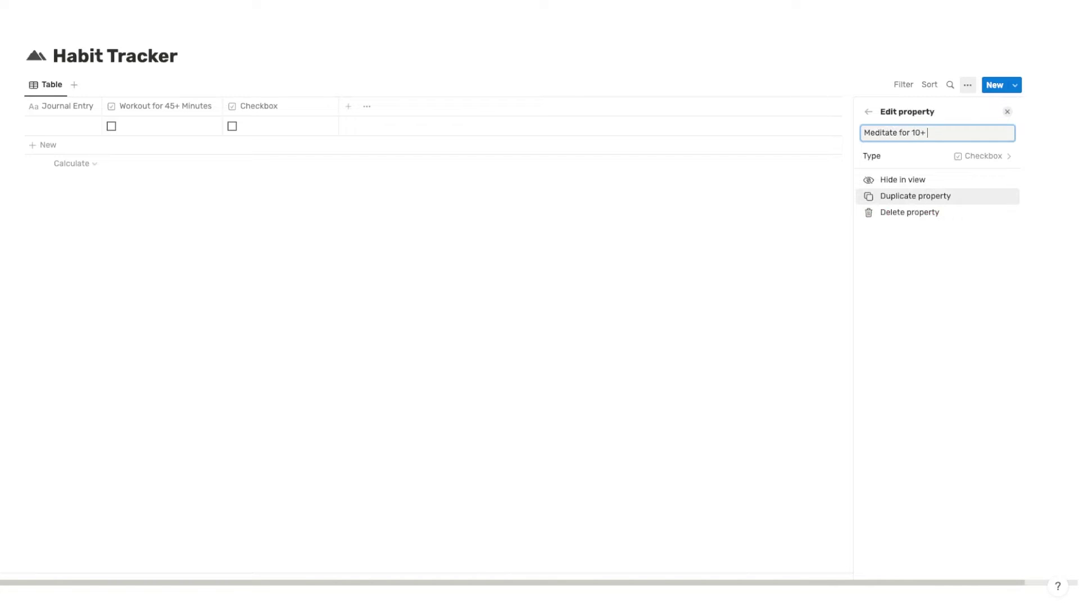
# Step: Add a third checkbox property named Fill out your bullet journal
pyautogui.click(349, 106)
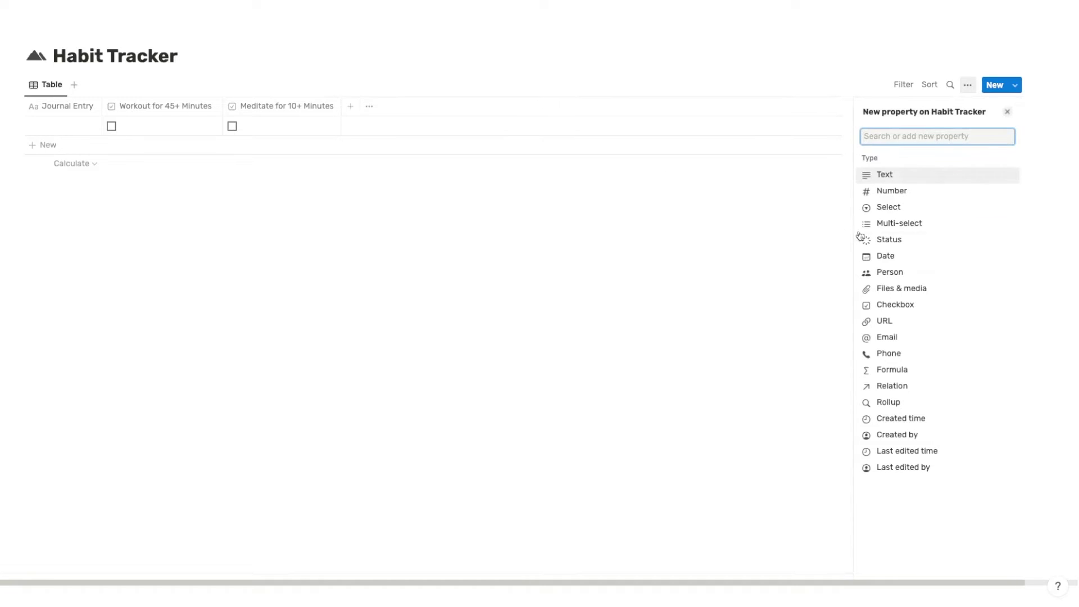
pyautogui.click(910, 314)
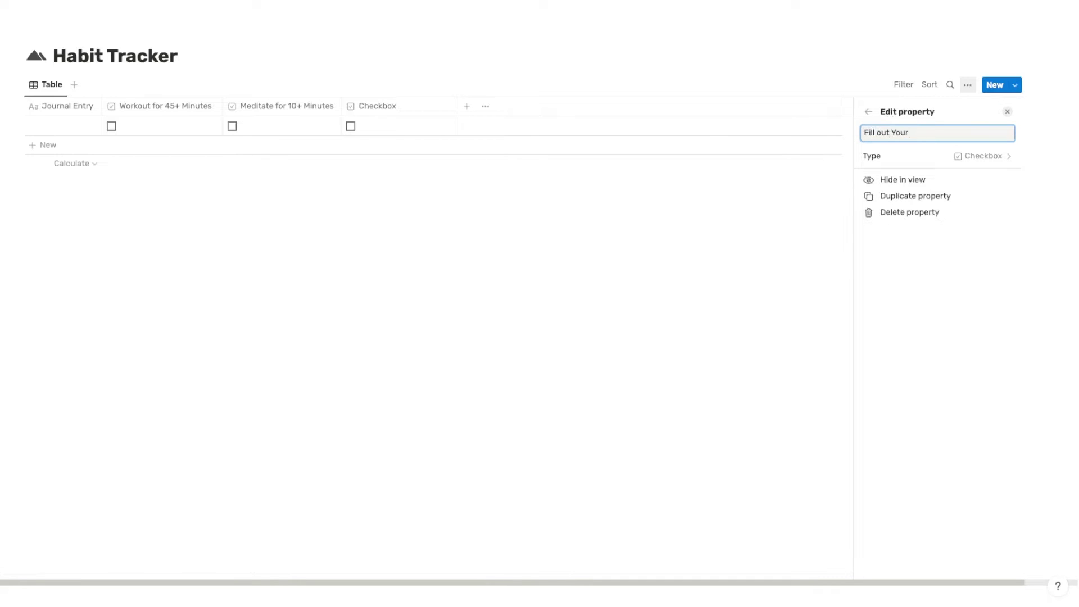
pyautogui.write('Fill out your bullet journal')
pyautogui.press('Return')
# Step: Tick all three habit checkboxes to test them, then untick them again
pyautogui.click(111, 126)
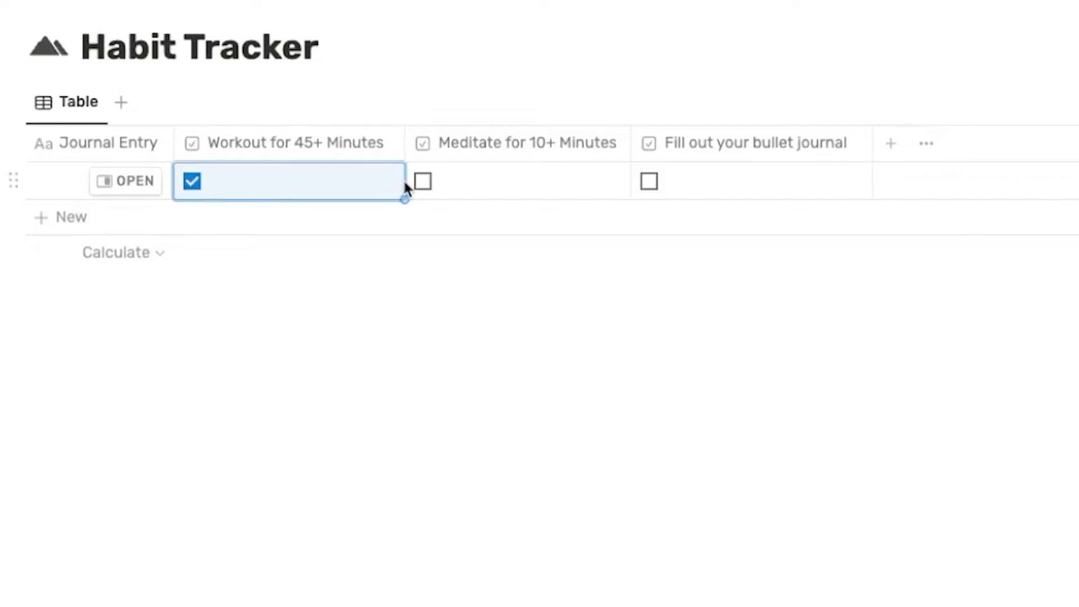
pyautogui.click(423, 181)
pyautogui.click(650, 182)
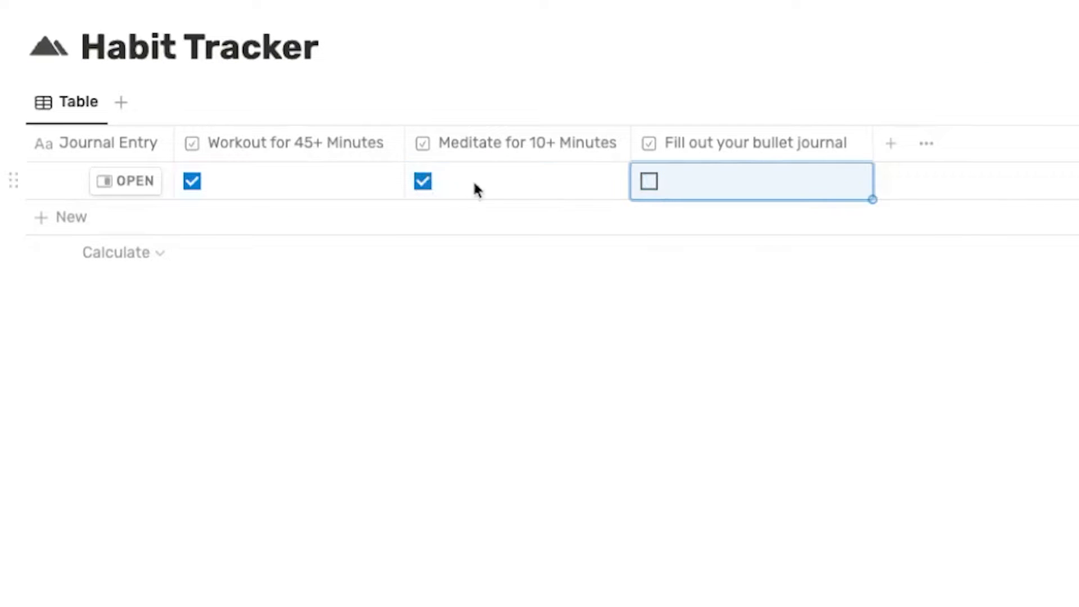
pyautogui.click(422, 181)
pyautogui.click(192, 181)
pyautogui.click(590, 513)
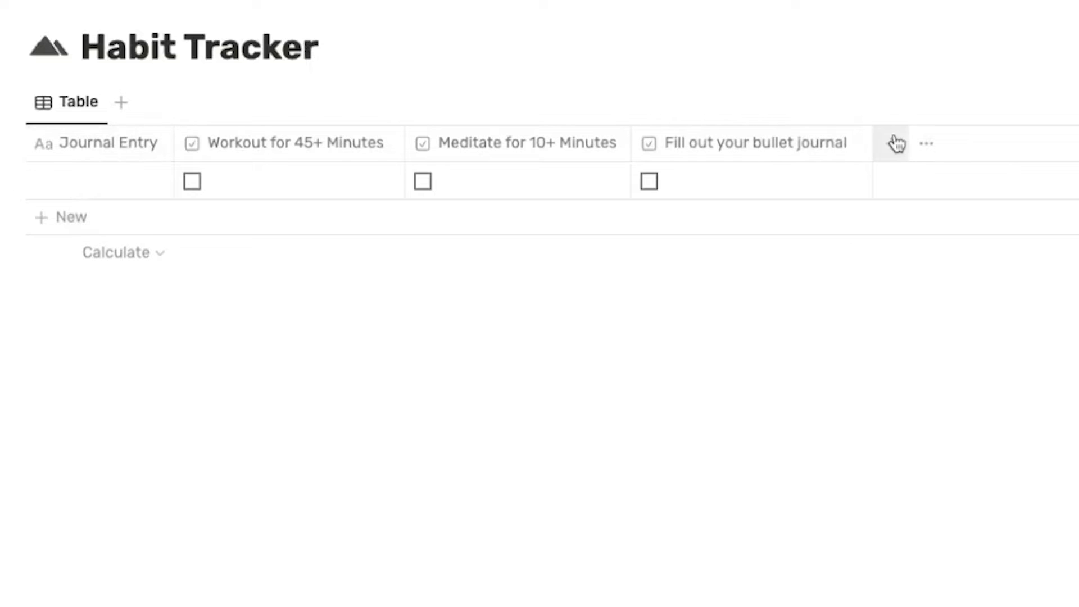
# Step: Add a Created time property named Date and make it the first column
pyautogui.click(906, 147)
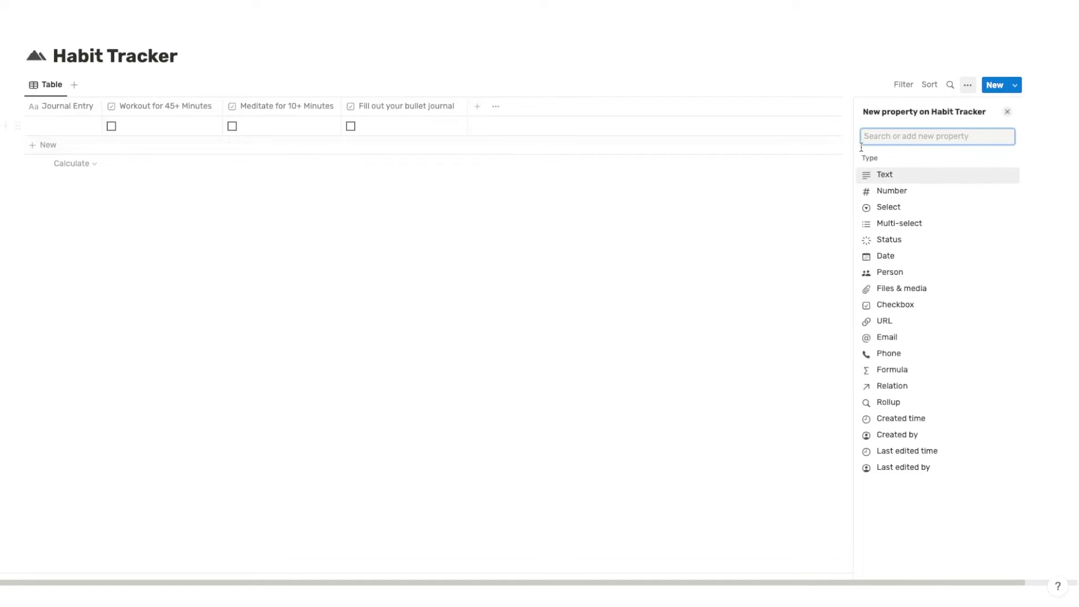
pyautogui.click(937, 422)
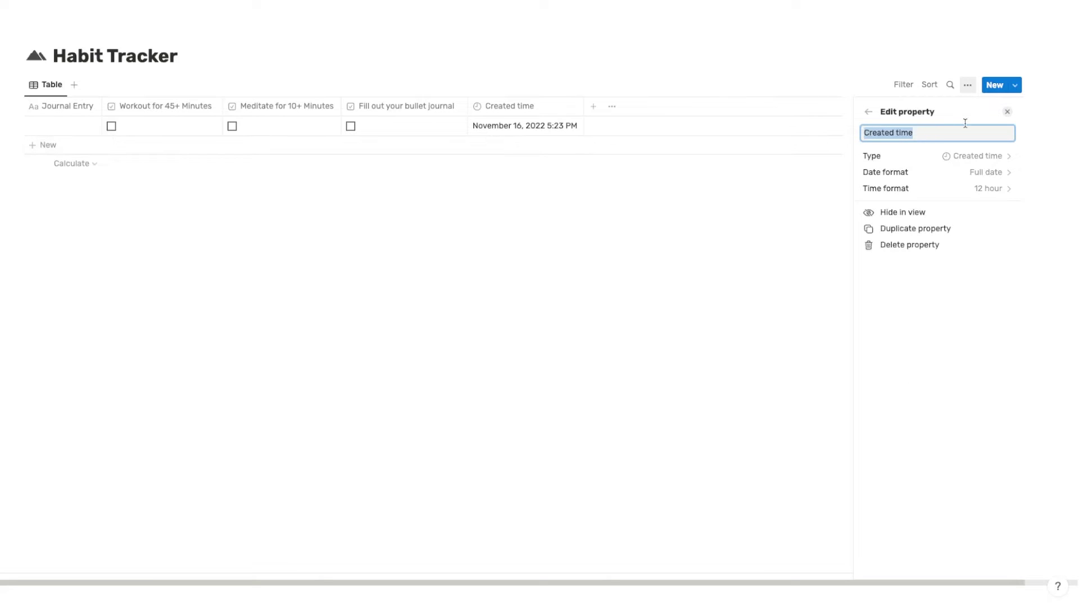
pyautogui.write('Date')
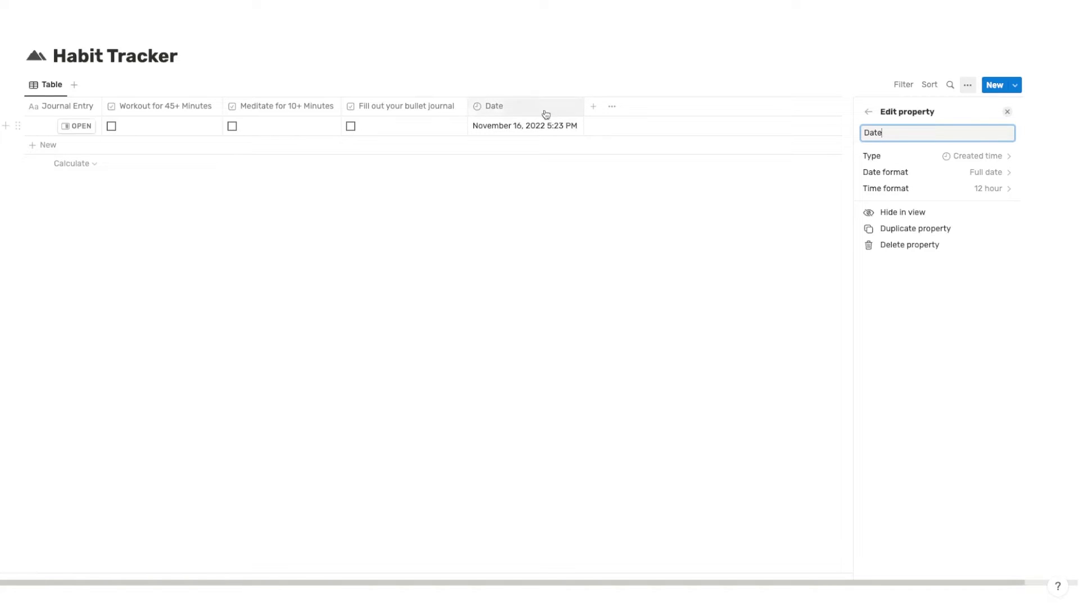
pyautogui.moveTo(541, 110); pyautogui.dragTo(84, 98)
# Step: Move Journal Entry to the last column, narrow it, and test the row's page
pyautogui.moveTo(157, 109); pyautogui.dragTo(509, 105)
pyautogui.moveTo(588, 107); pyautogui.dragTo(582, 105)
pyautogui.moveTo(544, 126)
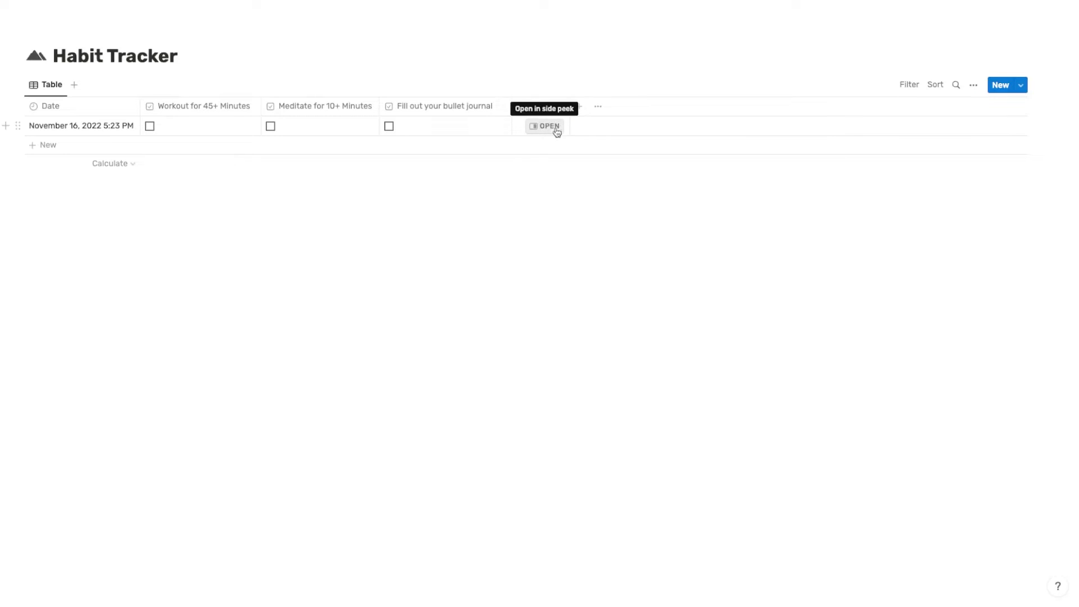
pyautogui.click(548, 127)
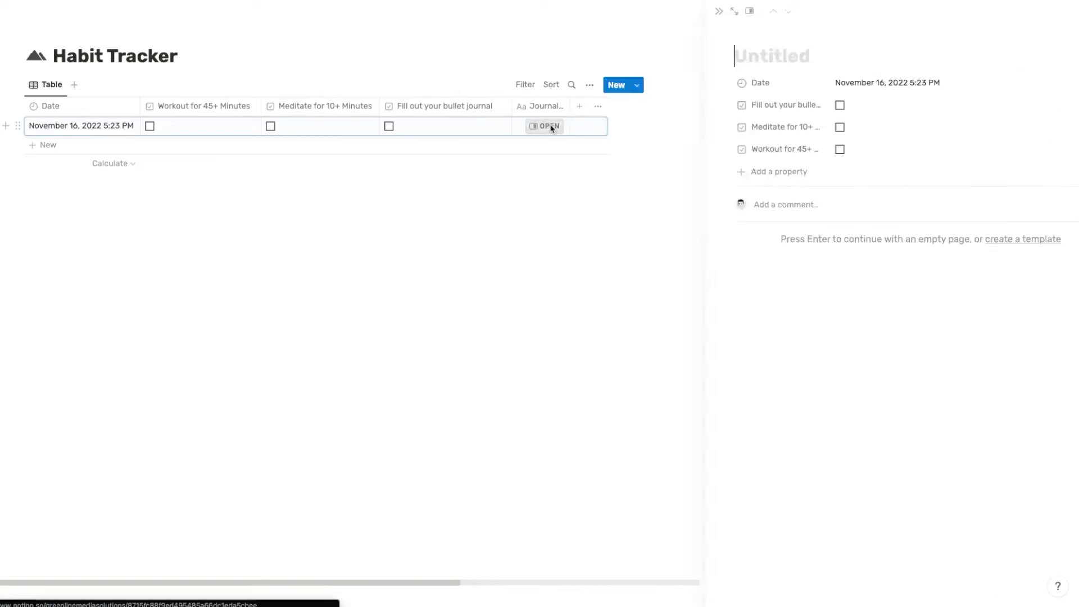
pyautogui.click(670, 236)
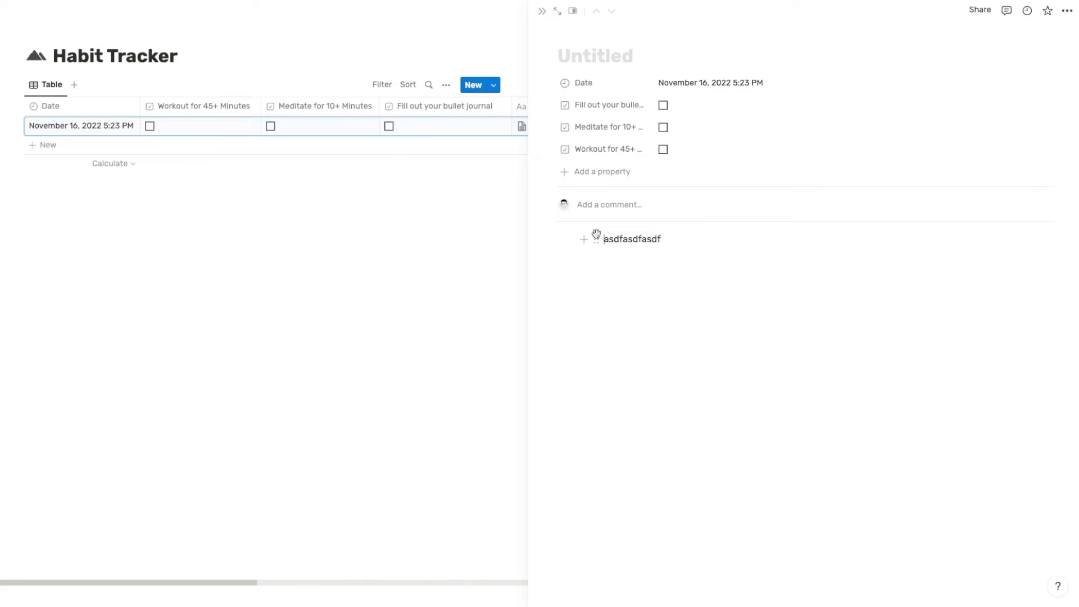
pyautogui.press('Escape')
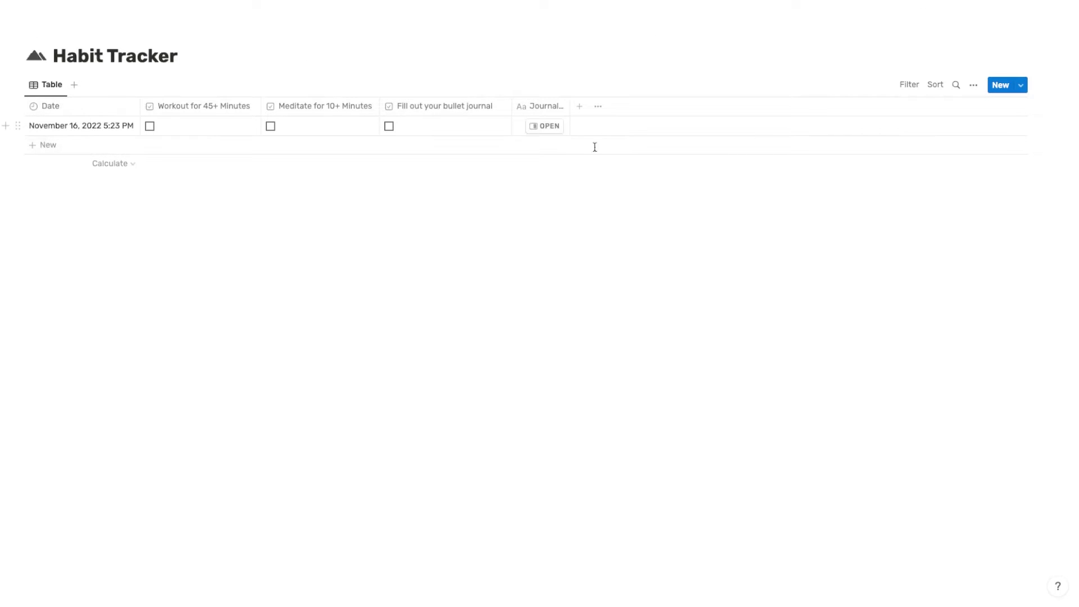
# Step: Rename the table view to Habits and show the Habit Tracker templates list
pyautogui.click(52, 87)
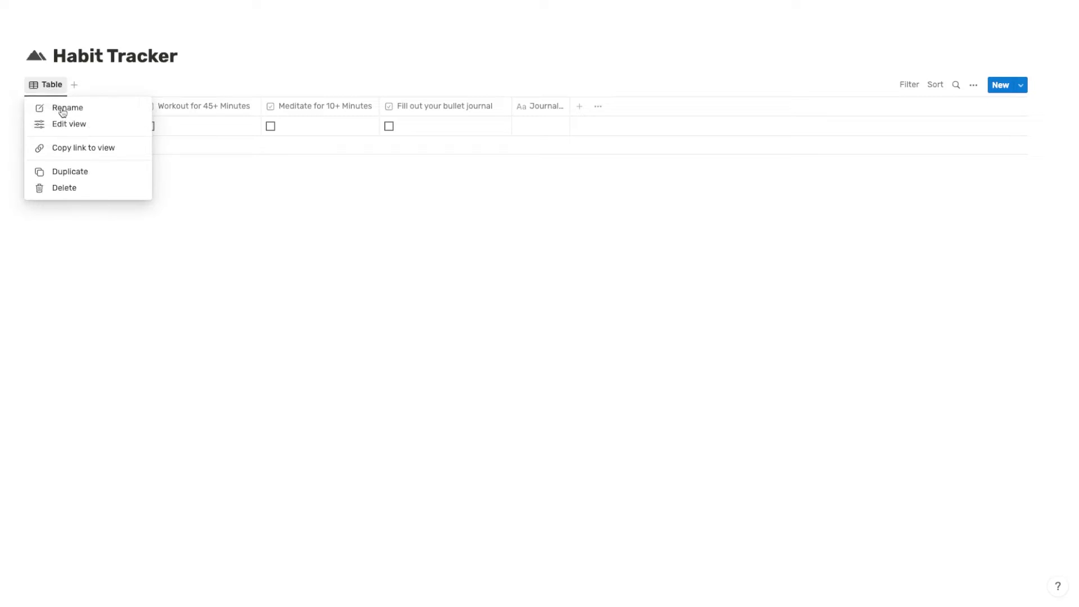
pyautogui.click(63, 122)
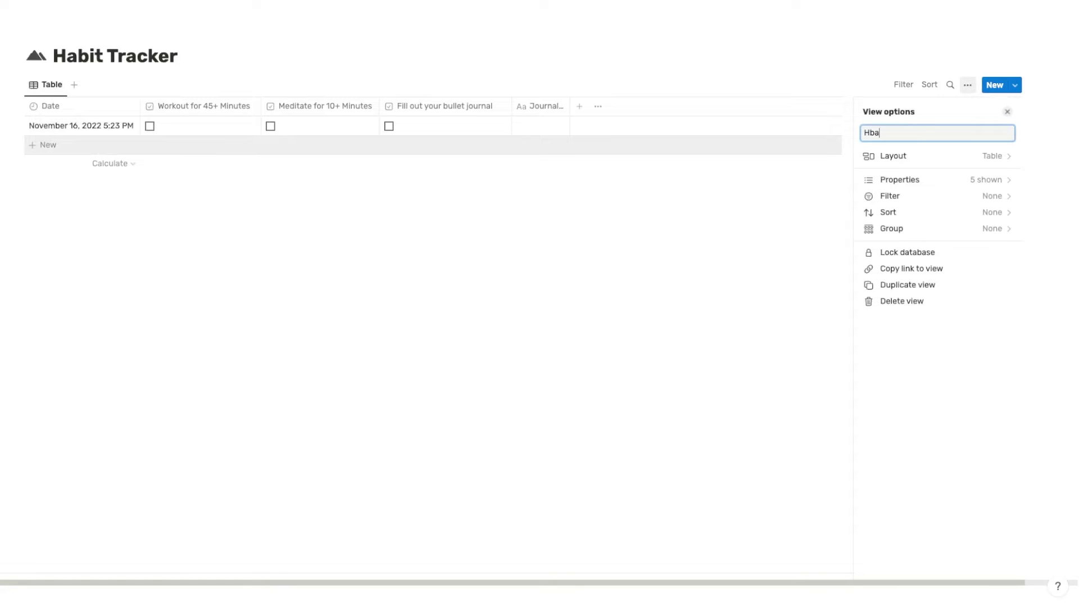
pyautogui.write('Habits')
pyautogui.click(192, 198)
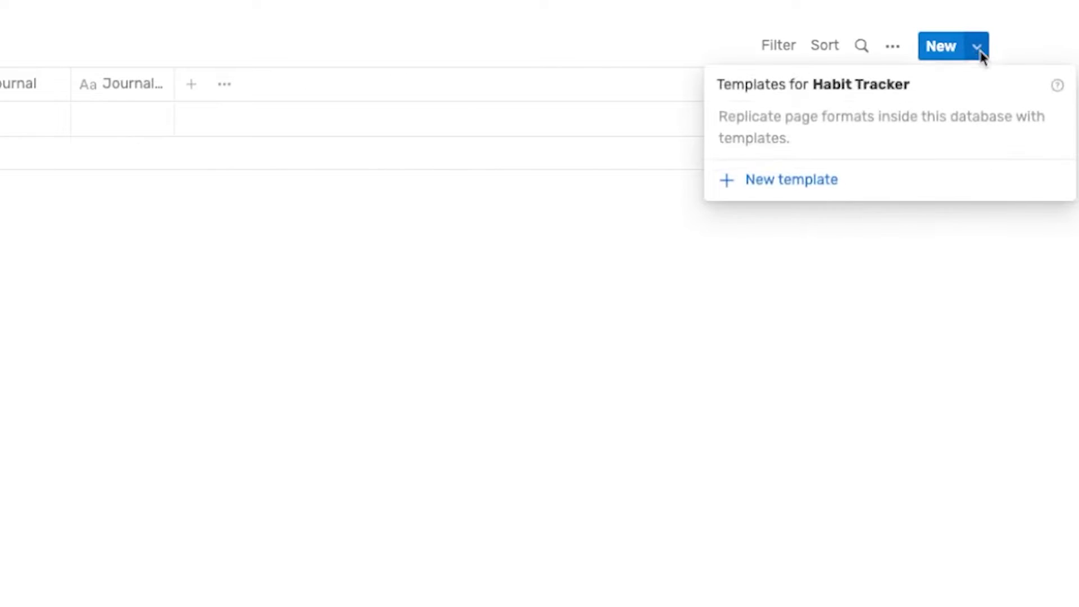
# Step: Create a new database template titled Add Journal Entry
pyautogui.click(819, 181)
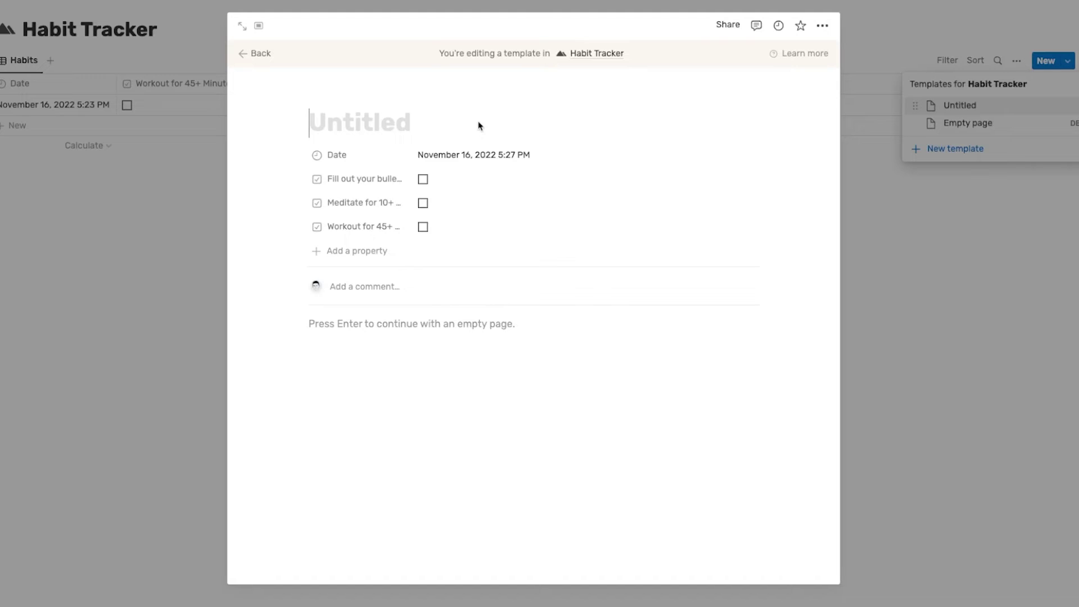
pyautogui.write('Add jou')
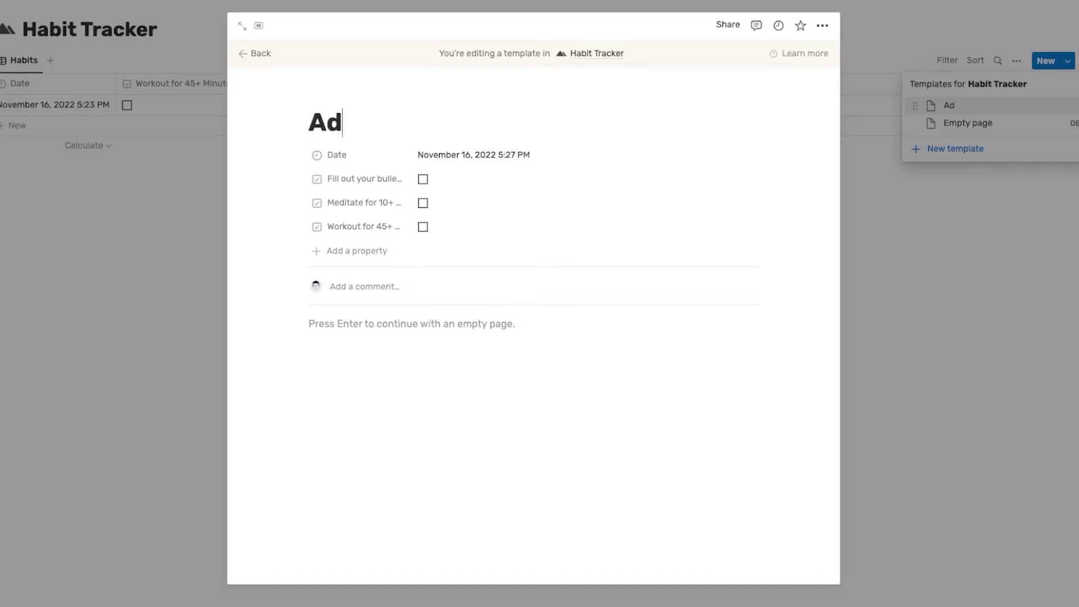
pyautogui.press('BackSpace')
pyautogui.press('BackSpace')
pyautogui.press('BackSpace')
pyautogui.write('Jou')
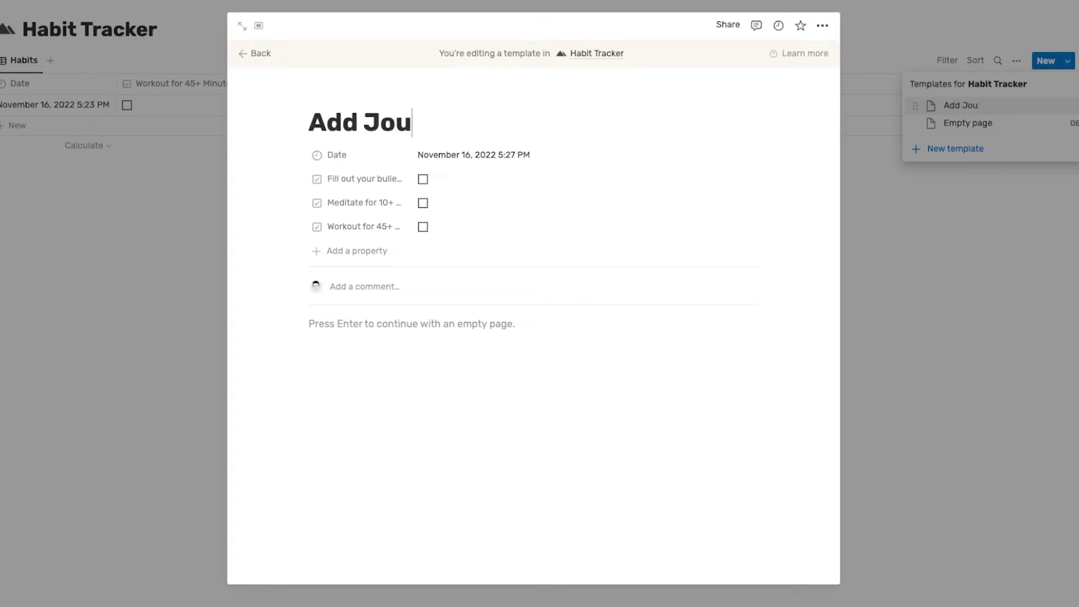
pyautogui.write('rnal Entry')
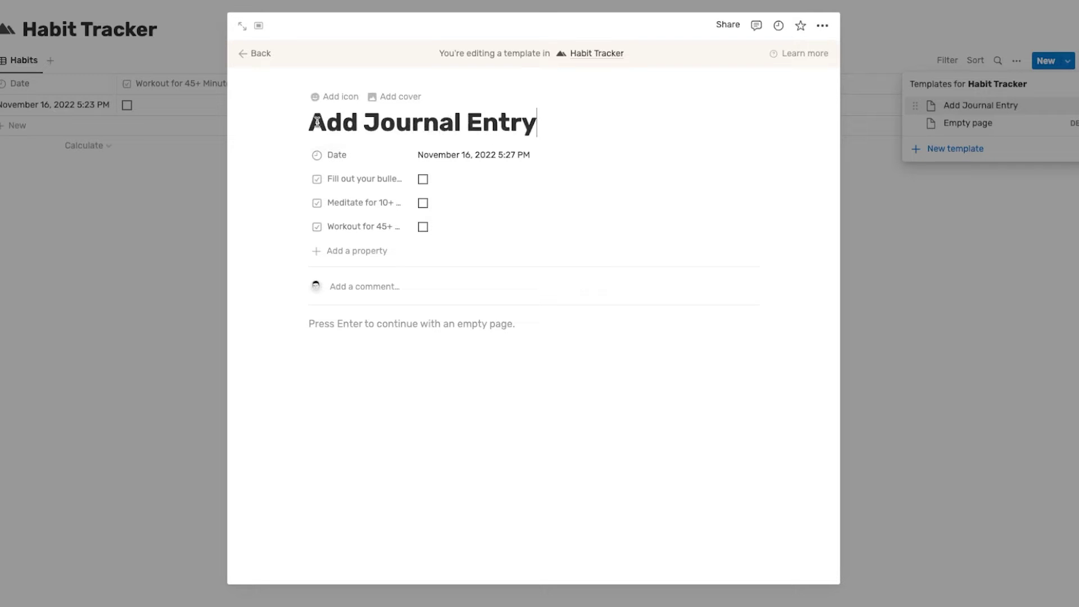
pyautogui.moveTo(315, 121); pyautogui.dragTo(544, 131)
pyautogui.click(550, 129)
pyautogui.moveTo(547, 129); pyautogui.dragTo(306, 128)
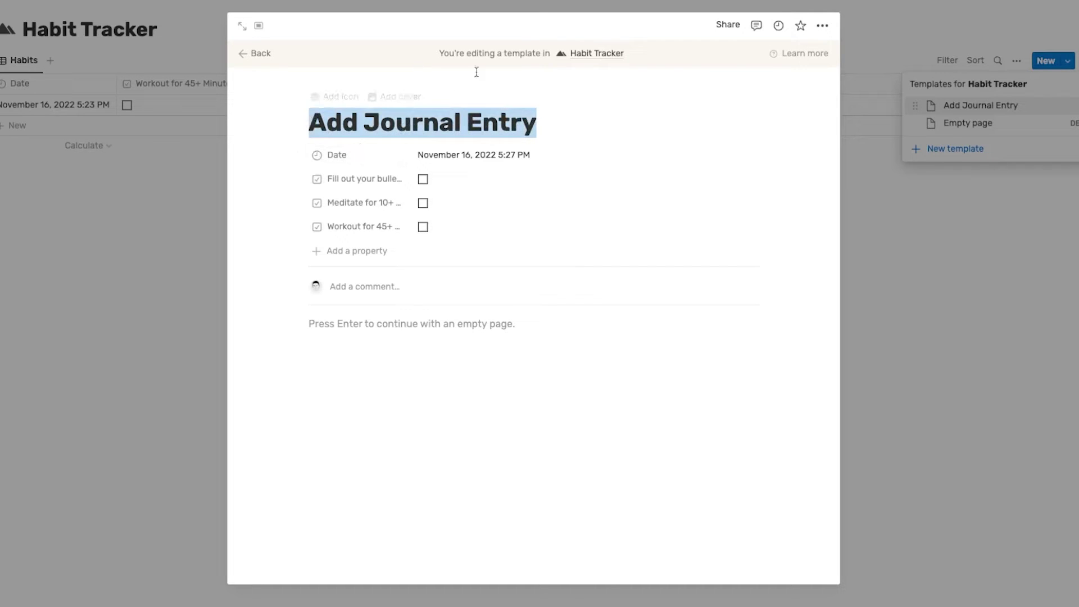
pyautogui.click(530, 111)
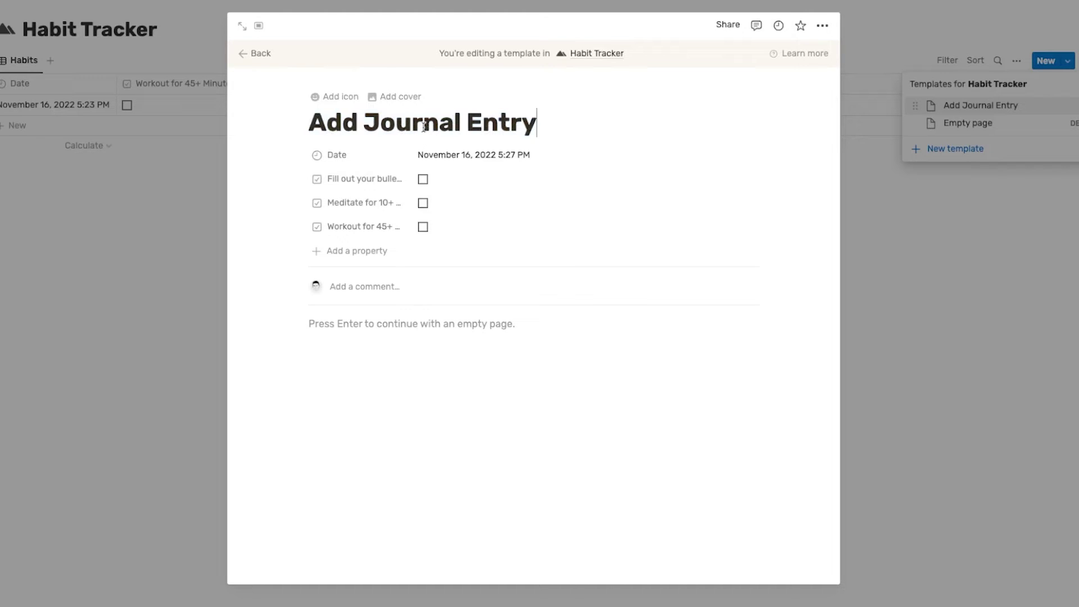
# Step: Give the template a dark pencil icon from the Icons set
pyautogui.click(328, 98)
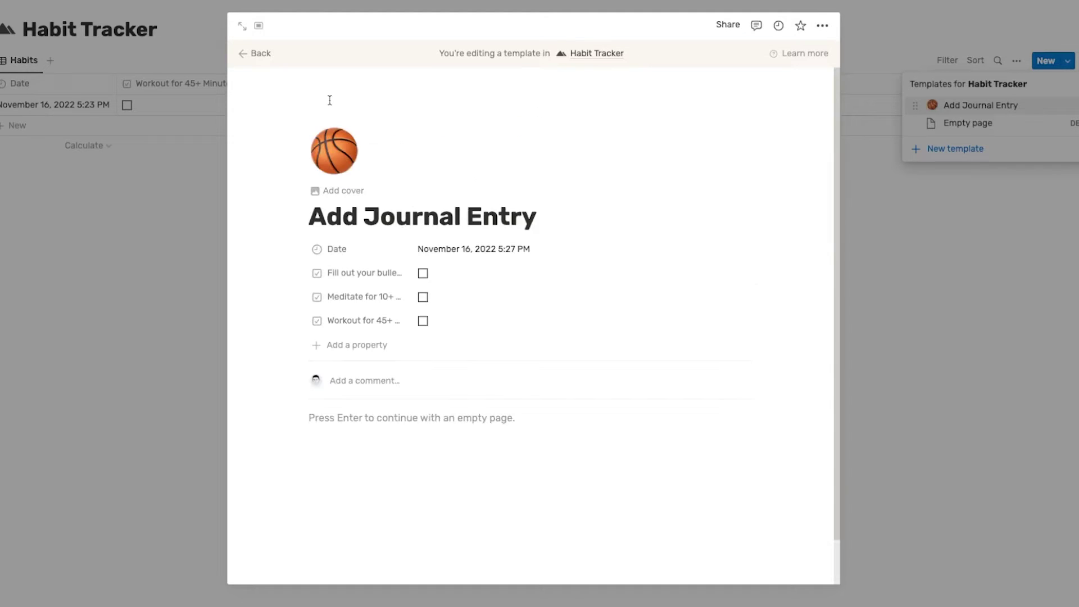
pyautogui.click(330, 156)
pyautogui.click(262, 192)
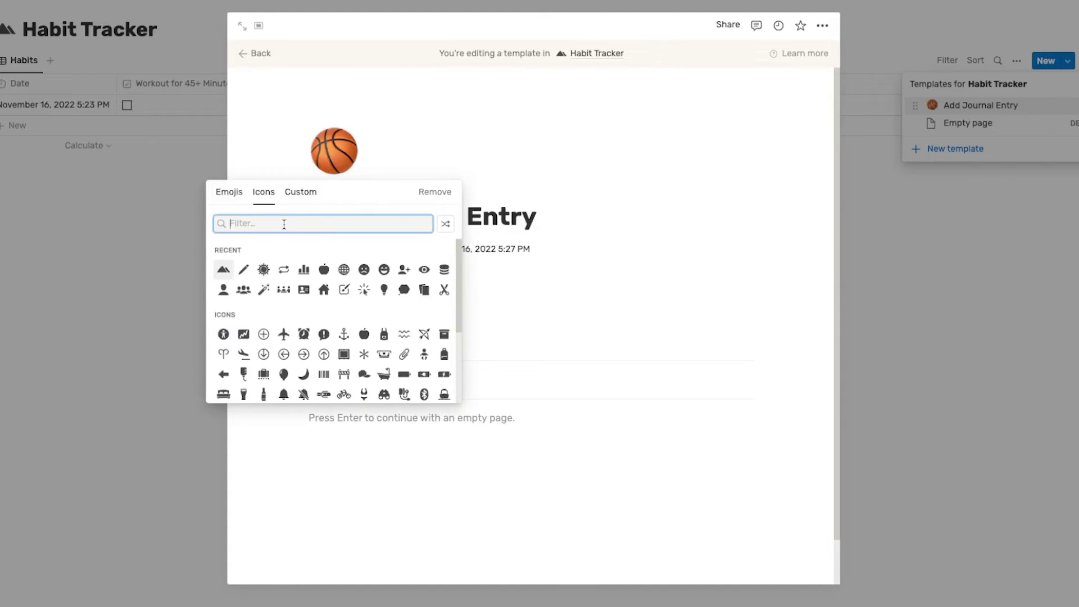
pyautogui.moveTo(244, 269)
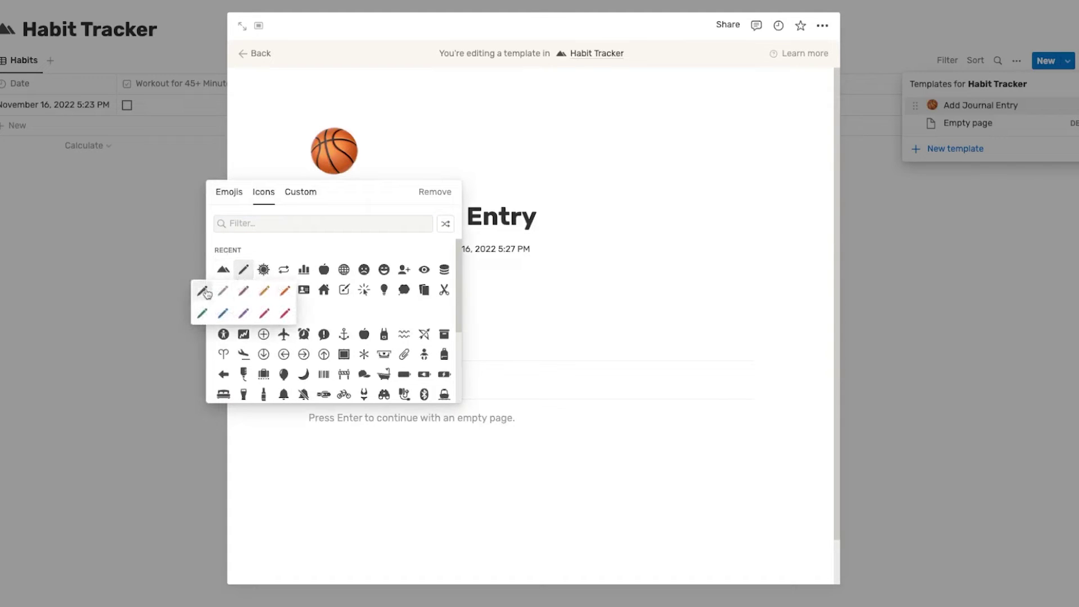
pyautogui.click(204, 290)
# Step: Write a bold mood prompt, 'What is your mood today', in the template body
pyautogui.click(417, 87)
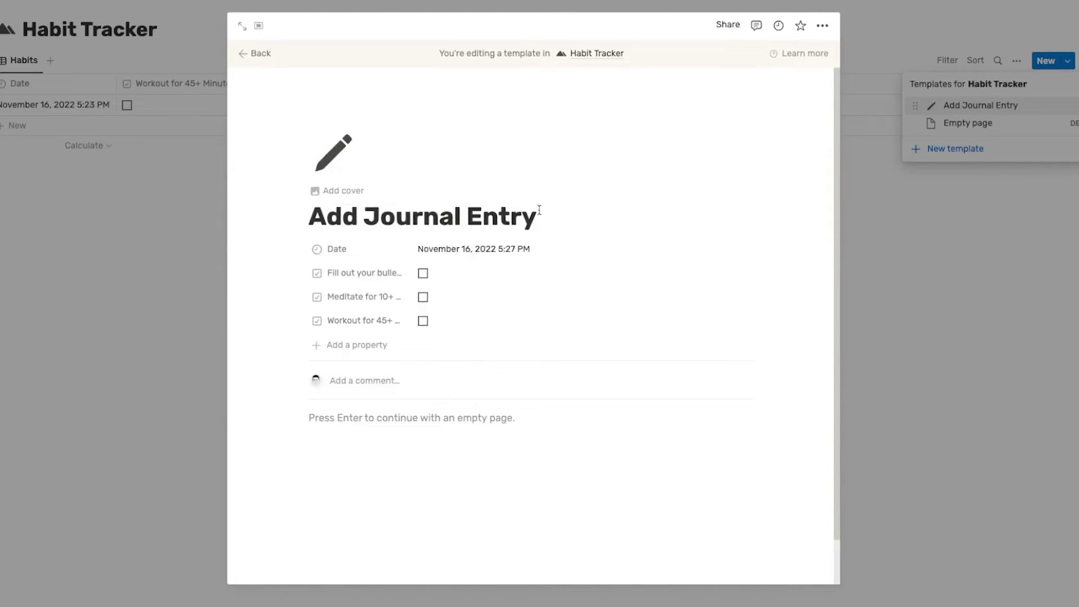
pyautogui.scroll(-1, 557, 216)
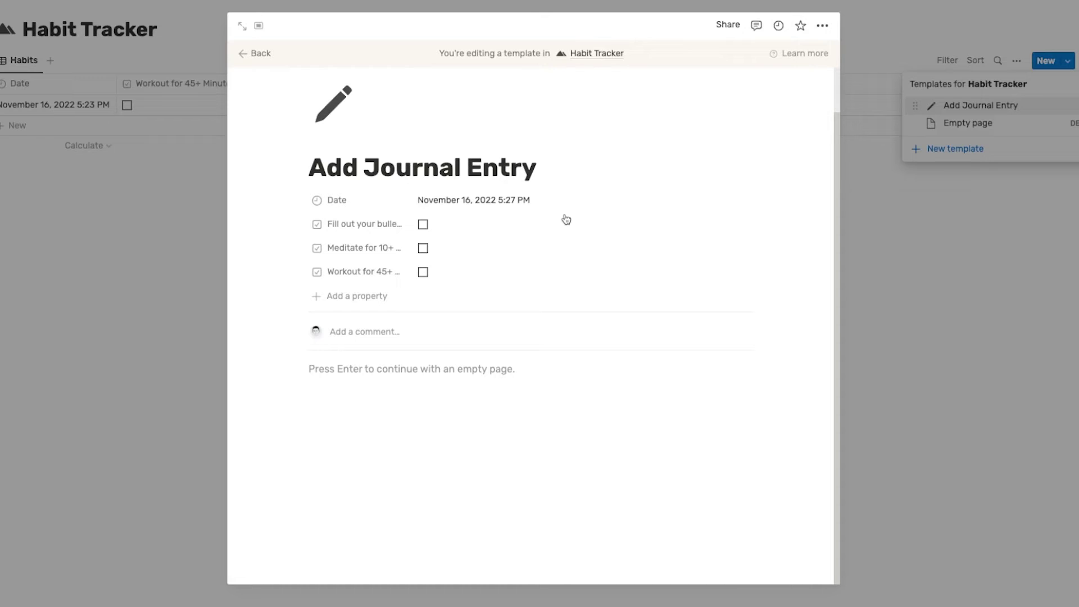
pyautogui.click(401, 371)
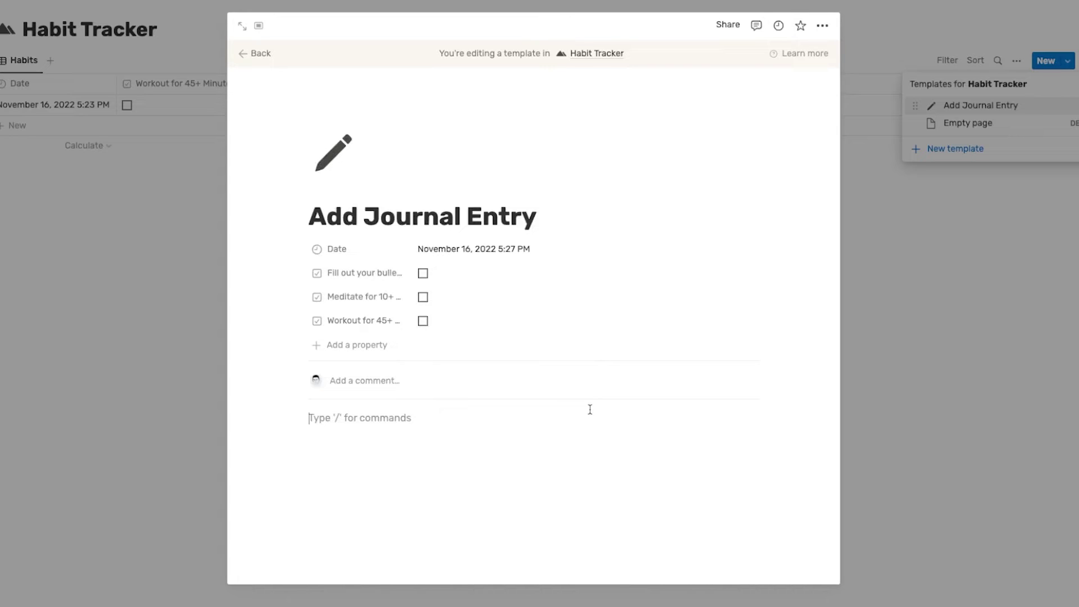
pyautogui.write('What is your moo')
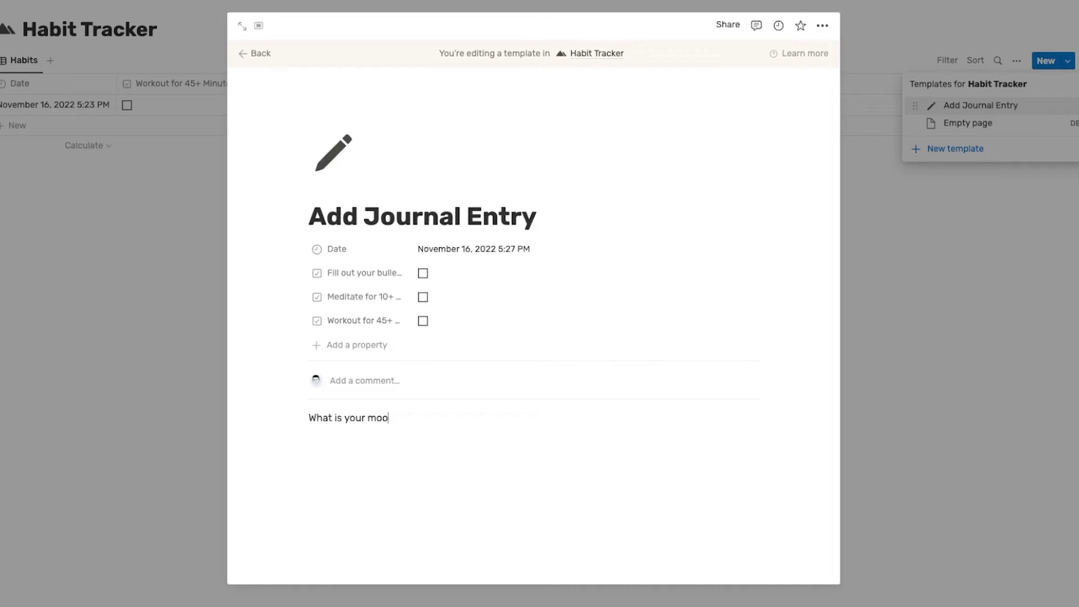
pyautogui.write('d today?')
pyautogui.rightClick(714, 468)
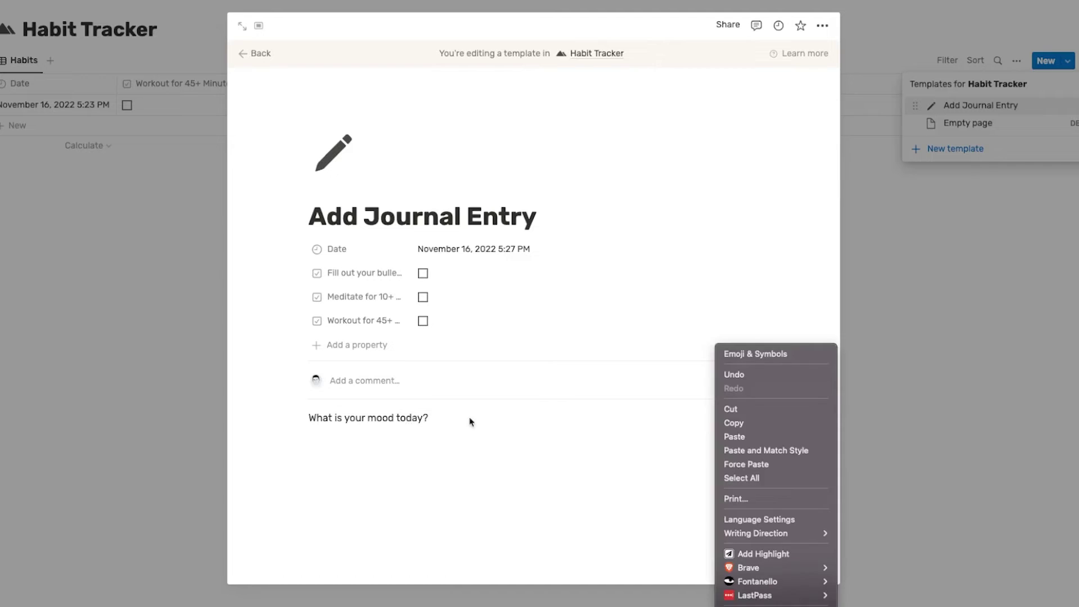
pyautogui.moveTo(470, 421)
pyautogui.mouseDown()
pyautogui.moveTo(301, 419)
pyautogui.moveTo(473, 423)
pyautogui.mouseUp()
pyautogui.click(432, 419)
pyautogui.hotkey('ctrl', 'b')
pyautogui.hotkey('ctrl', 'c')
# Step: Add a bold prompt 'What are 3 things that you are grateful for today'
pyautogui.click(472, 418)
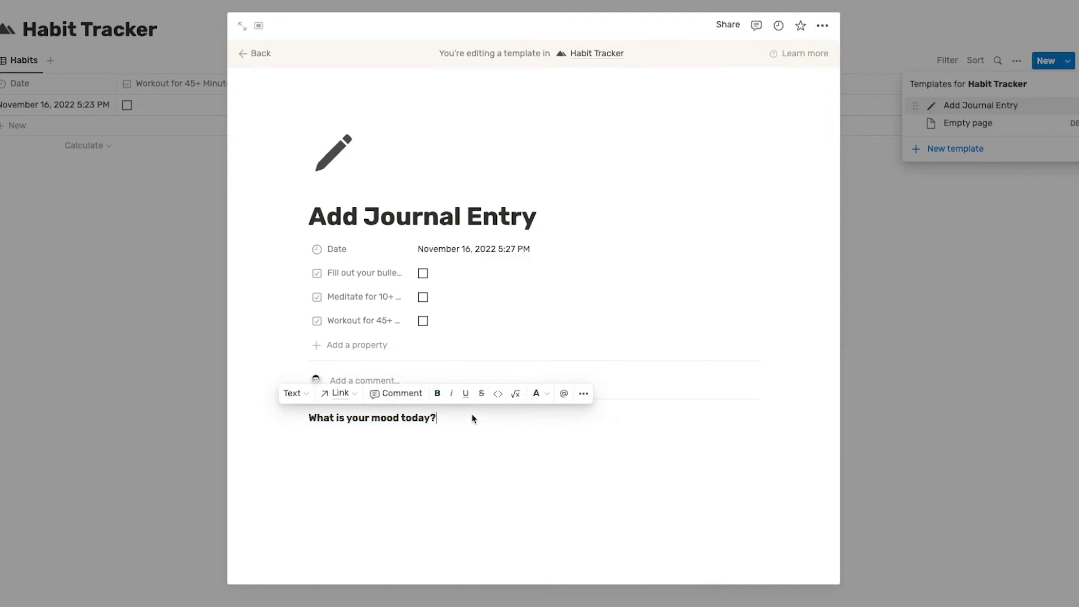
pyautogui.press('Return')
pyautogui.hotkey('ctrl', 'v')
pyautogui.moveTo(435, 460); pyautogui.dragTo(308, 465)
pyautogui.write('What are 3 things t')
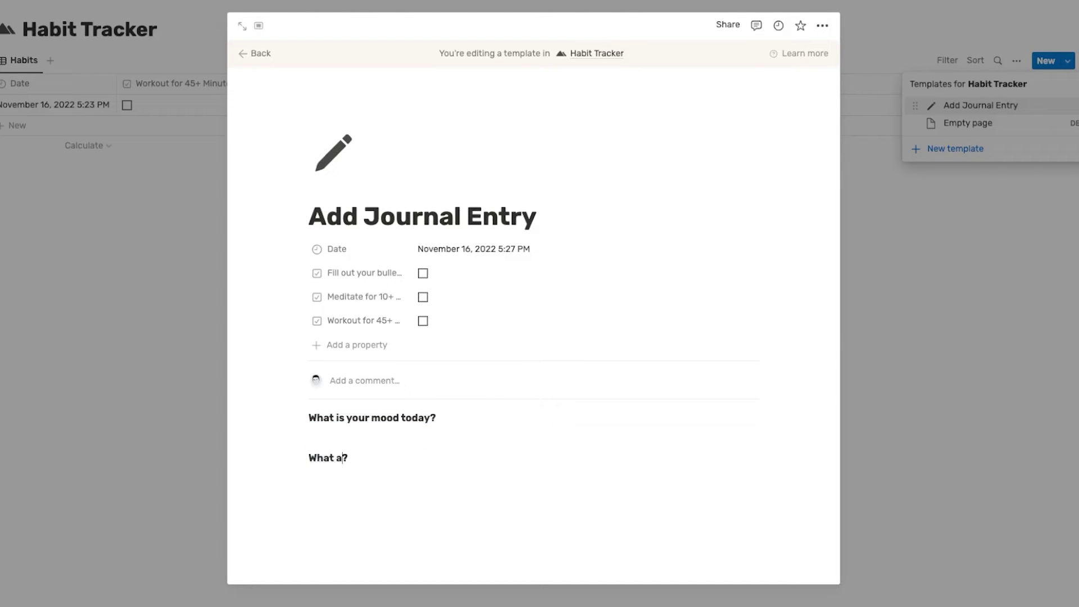
pyautogui.write('hat you are grea')
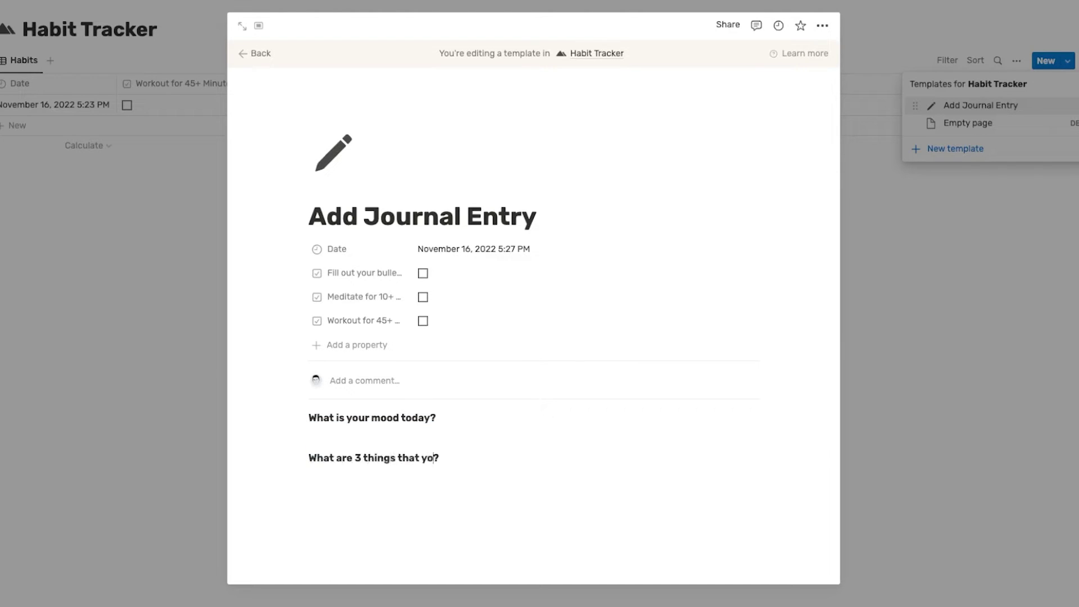
pyautogui.press('BackSpace')
pyautogui.press('BackSpace')
pyautogui.write('ate')
pyautogui.write('ful for toda')
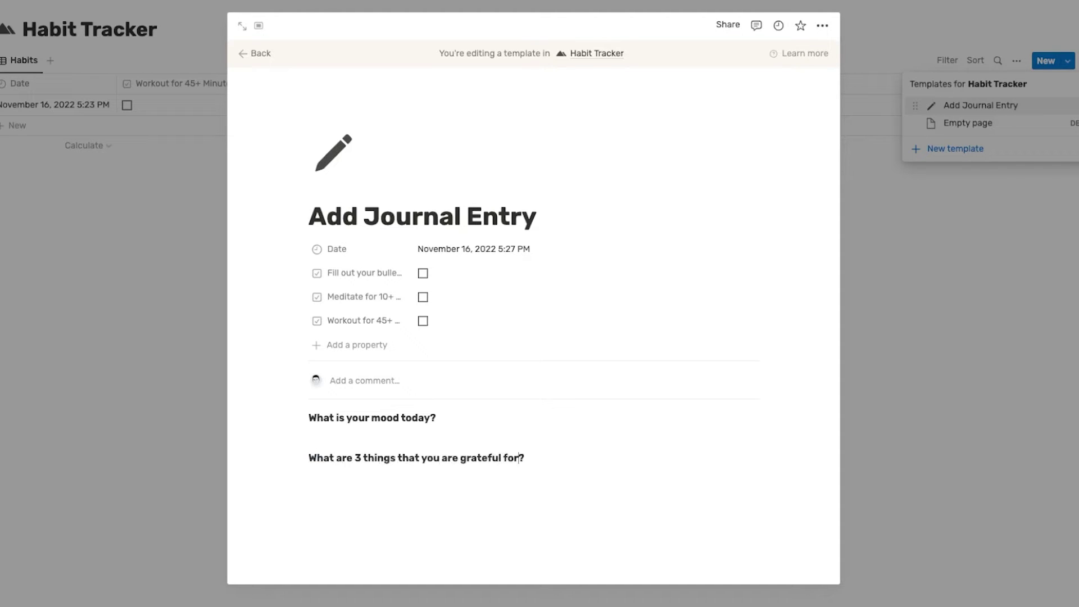
pyautogui.write('y')
# Step: Add numbered lines 1.), 2.) and 3.) under the gratitude prompt
pyautogui.click(561, 458)
pyautogui.press('Return')
pyautogui.write('1.)')
pyautogui.press('Return')
pyautogui.write('2.)')
pyautogui.press('Return')
pyautogui.write('3.')
pyautogui.click(479, 486)
pyautogui.write('asdfasdf')
pyautogui.moveTo(363, 478); pyautogui.dragTo(321, 478)
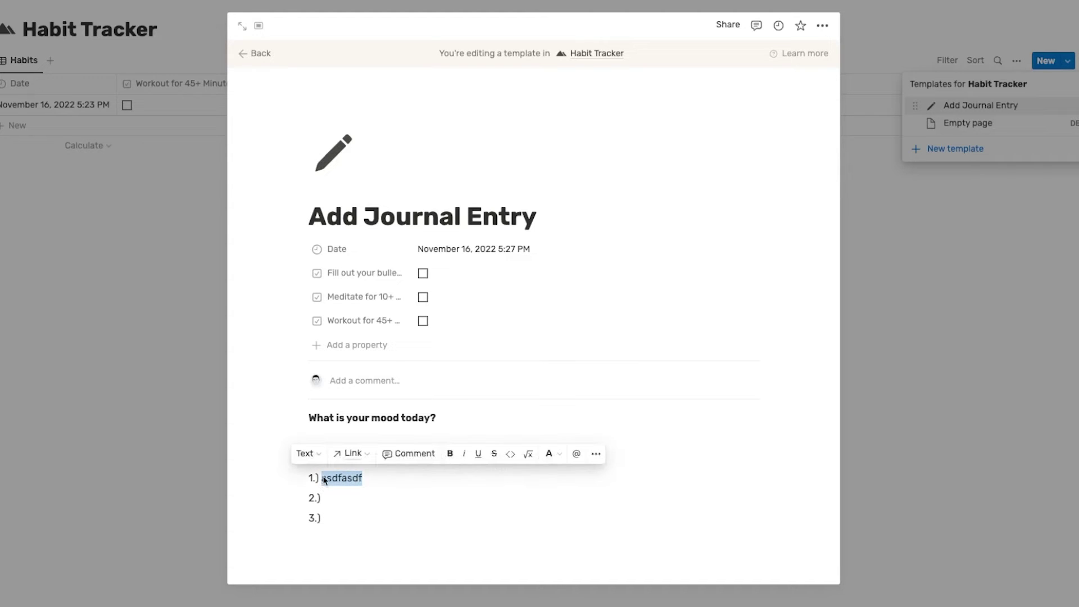
pyautogui.press('BackSpace')
# Step: Duplicate the prompt as 'What is something you want to complete today' without numbered lines
pyautogui.moveTo(378, 518); pyautogui.dragTo(308, 456)
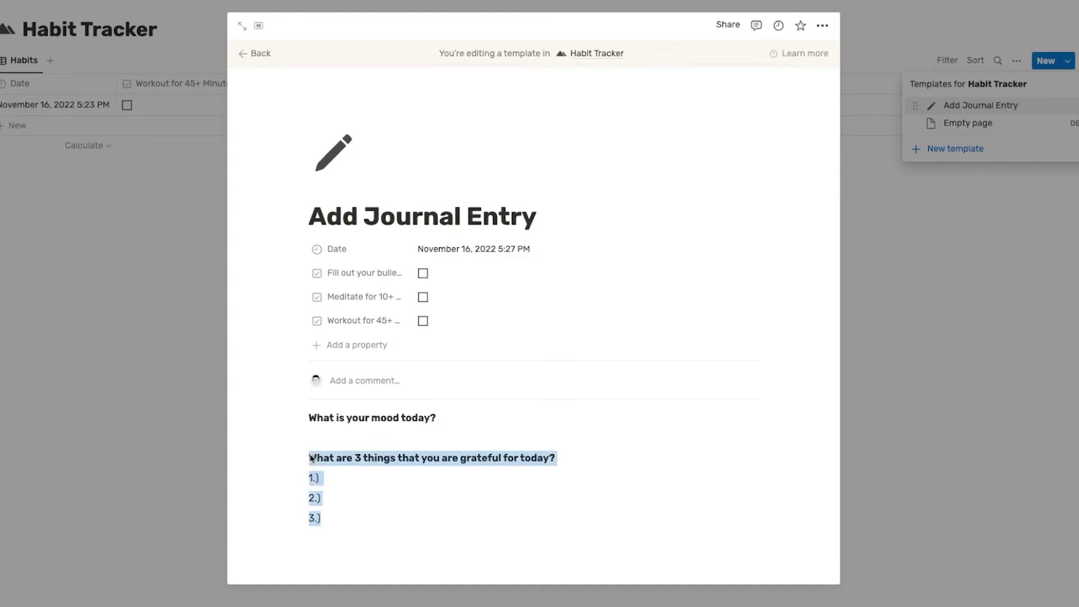
pyautogui.click(364, 528)
pyautogui.hotkey('ctrl', 'v')
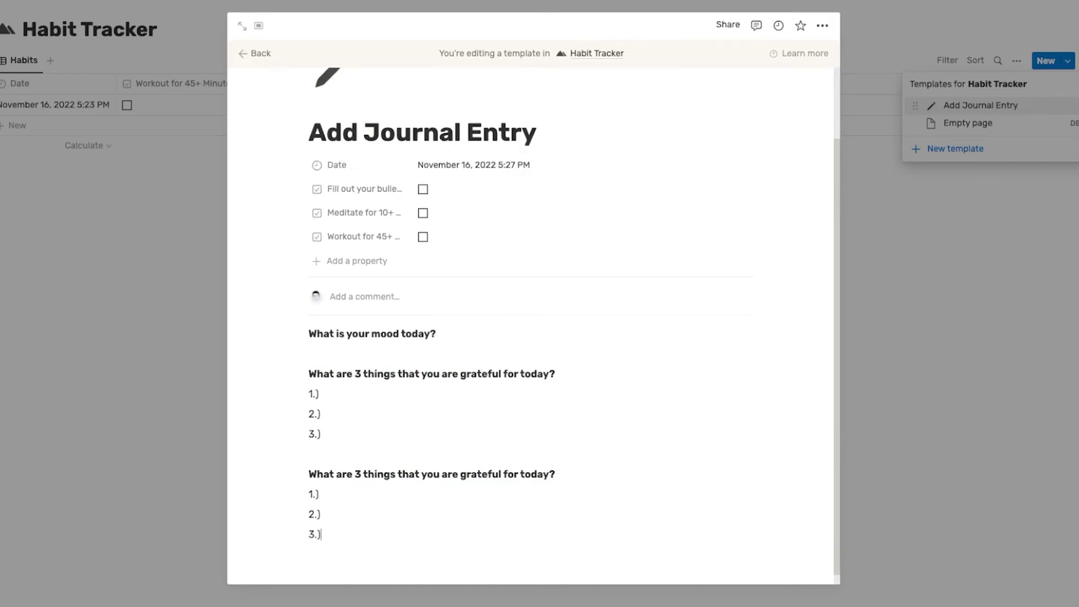
pyautogui.moveTo(310, 477); pyautogui.dragTo(602, 475)
pyautogui.write('What')
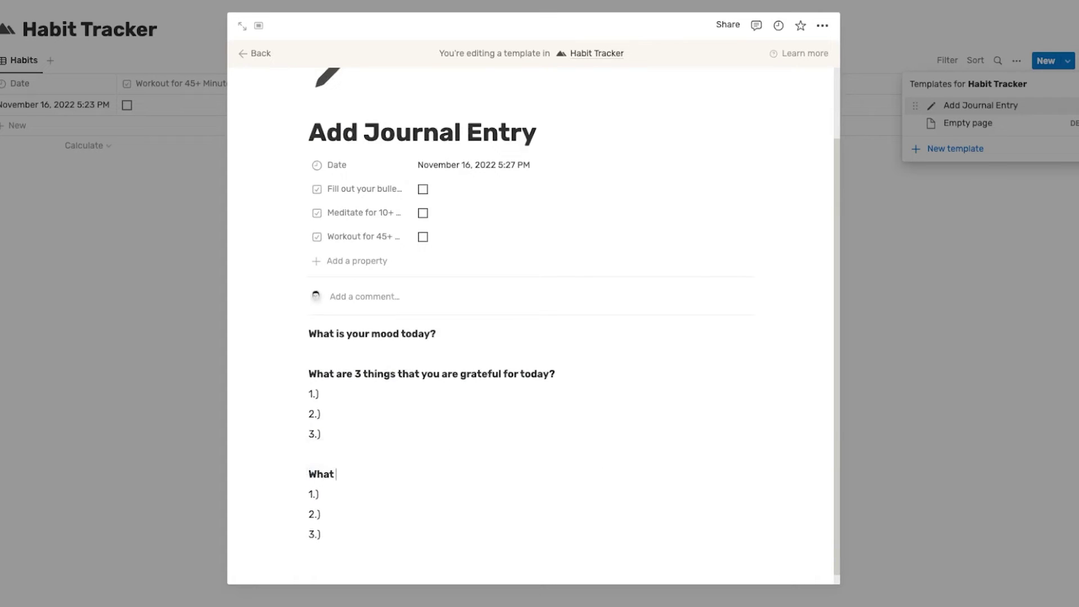
pyautogui.write(' is something you wa')
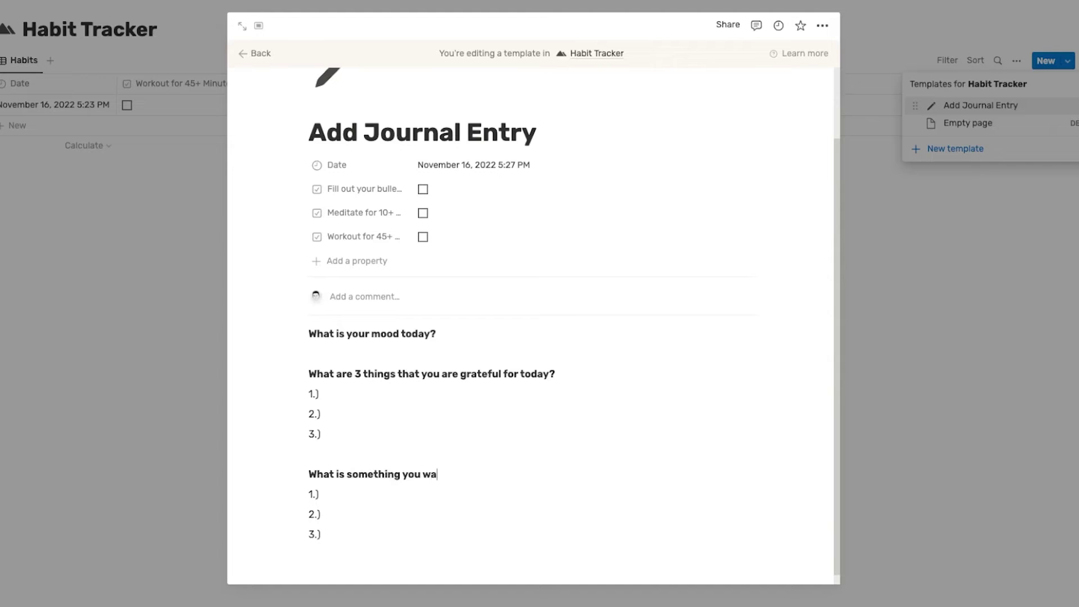
pyautogui.write('nt to complete today?')
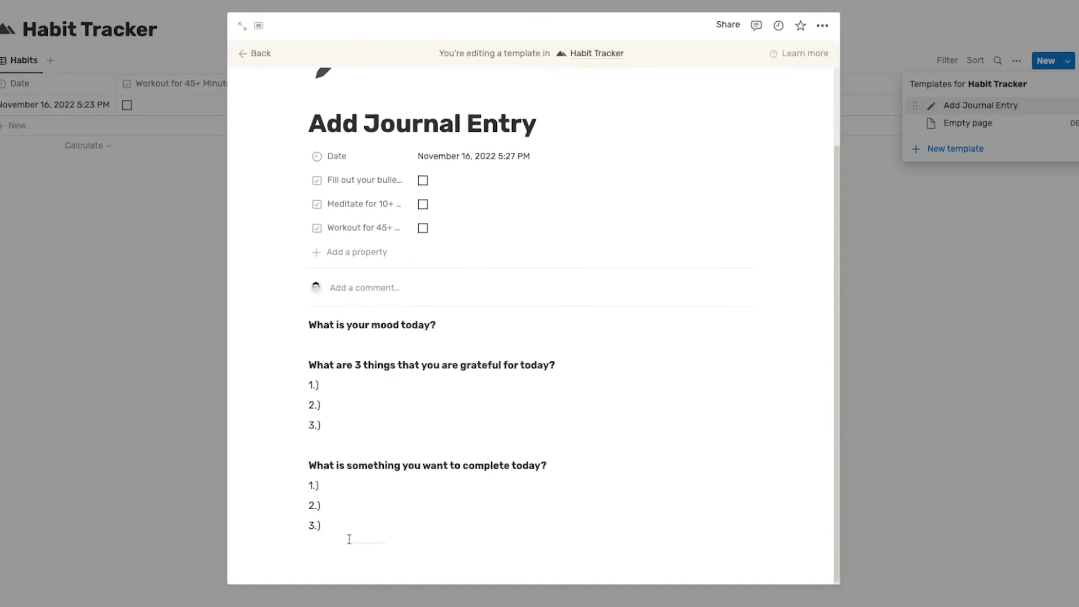
pyautogui.moveTo(349, 538); pyautogui.dragTo(313, 486)
pyautogui.press('BackSpace')
# Step: Add to-do checkboxes Item 1, Item 2 and Item 3 under the completion prompt
pyautogui.click(318, 556)
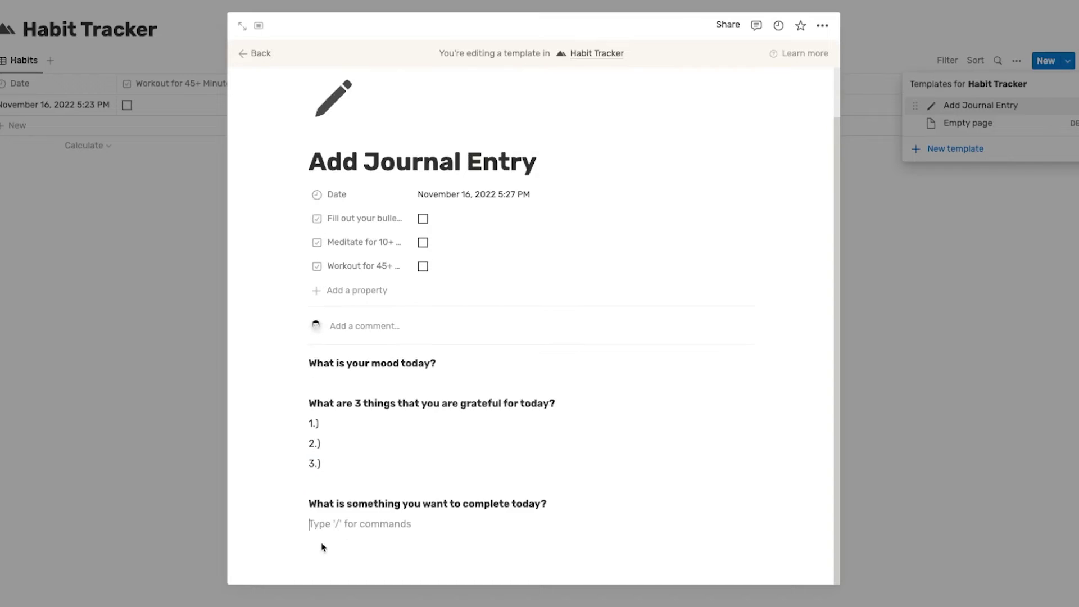
pyautogui.write('[]')
pyautogui.press('BackSpace')
pyautogui.write('[')
pyautogui.write(']')
pyautogui.write('Ite')
pyautogui.write('m 1')
pyautogui.press('Return')
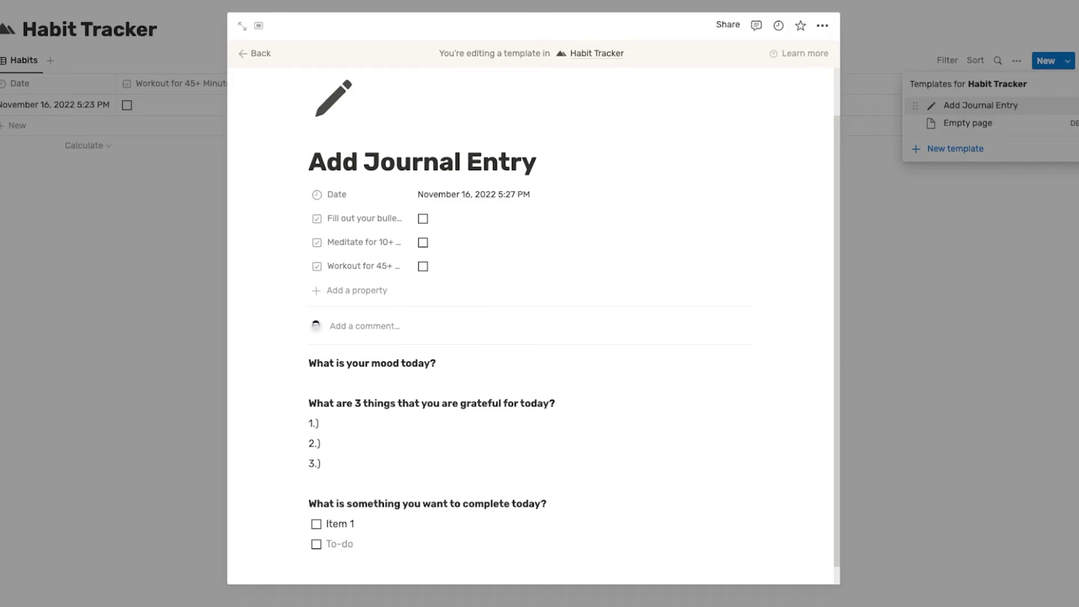
pyautogui.write('Item 2')
pyautogui.press('Return')
pyautogui.write('Item')
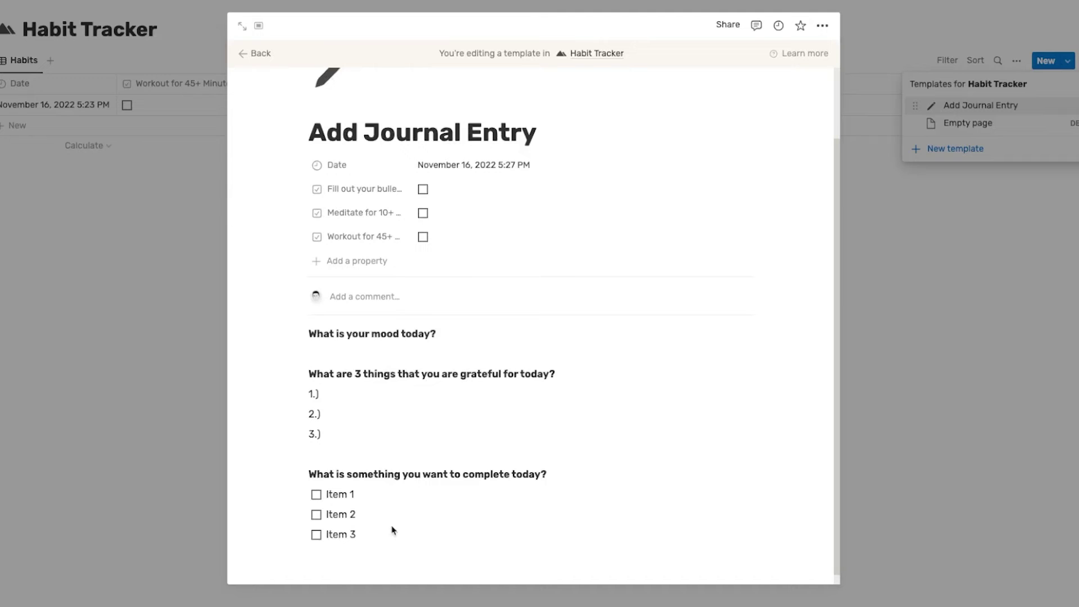
# Step: Add an empty line below 3.) and test-tick the first two to-dos
pyautogui.click(324, 443)
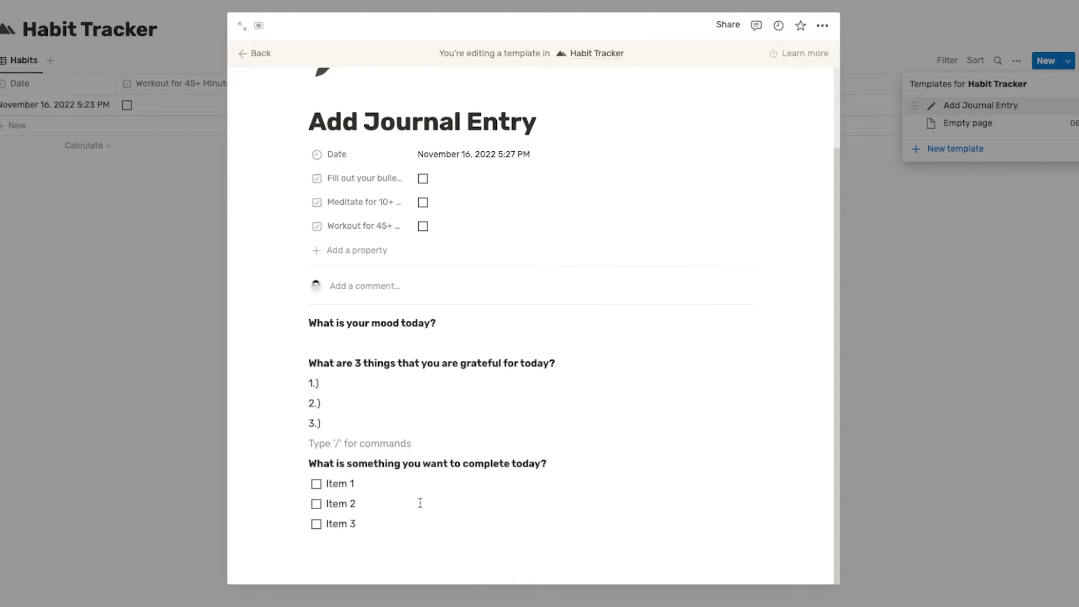
pyautogui.click(315, 484)
pyautogui.click(316, 504)
pyautogui.click(316, 503)
pyautogui.click(316, 484)
# Step: Try 'Finish website project' as the first to-do, then revert it to Item 1
pyautogui.moveTo(354, 484); pyautogui.dragTo(325, 484)
pyautogui.press('BackSpace')
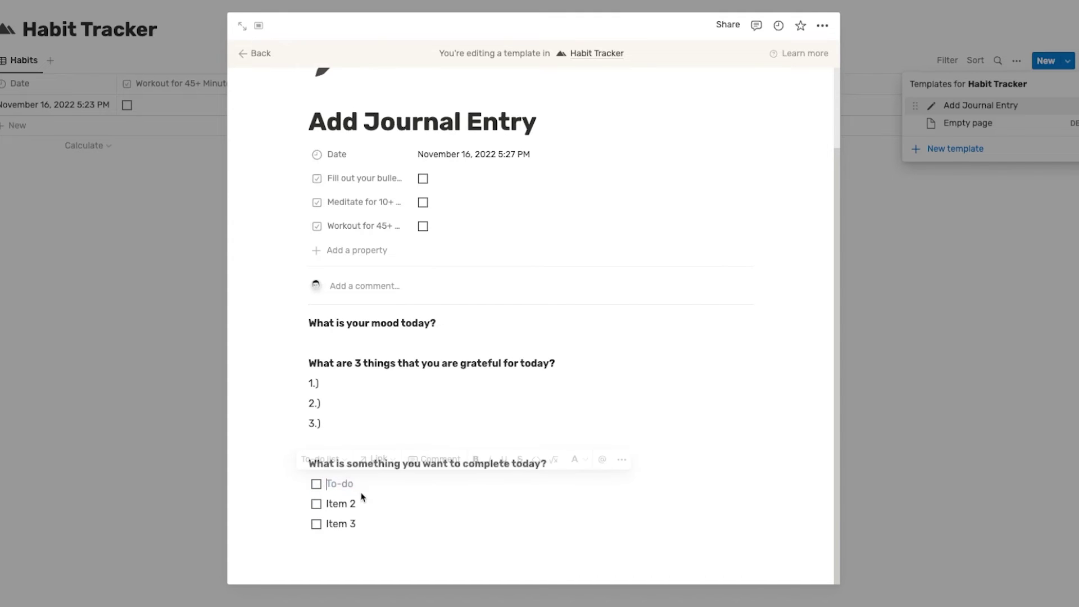
pyautogui.write('Fini')
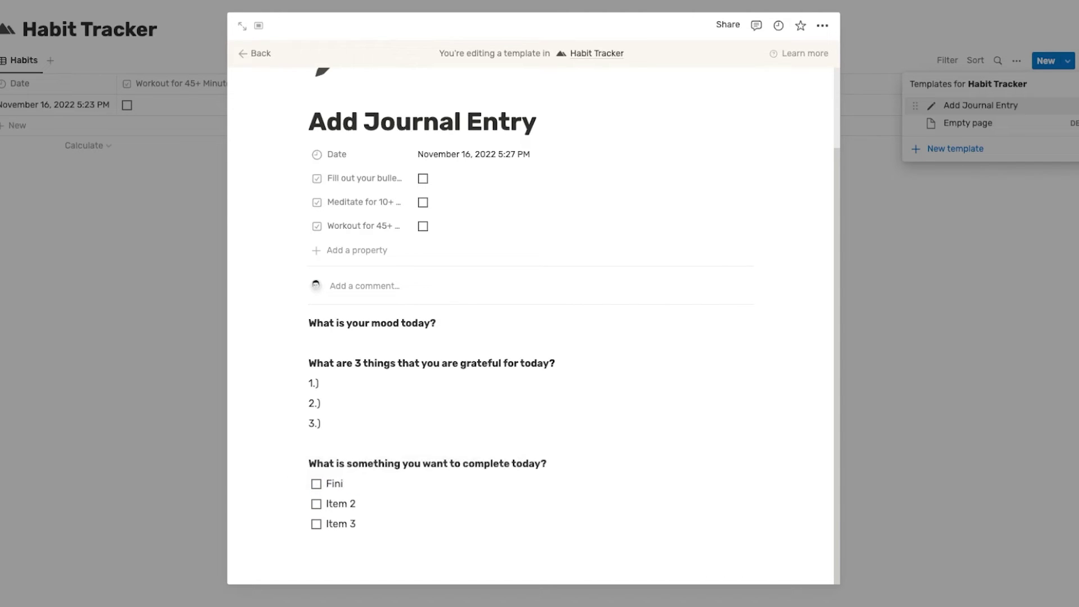
pyautogui.write('sh website project')
pyautogui.moveTo(428, 486); pyautogui.dragTo(328, 487)
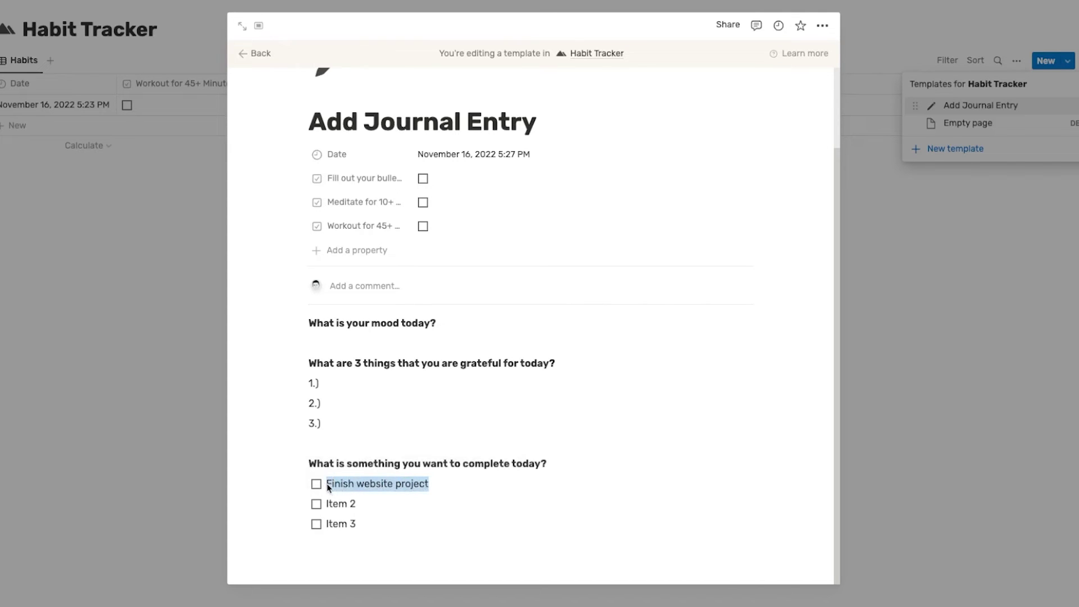
pyautogui.write('Item 1')
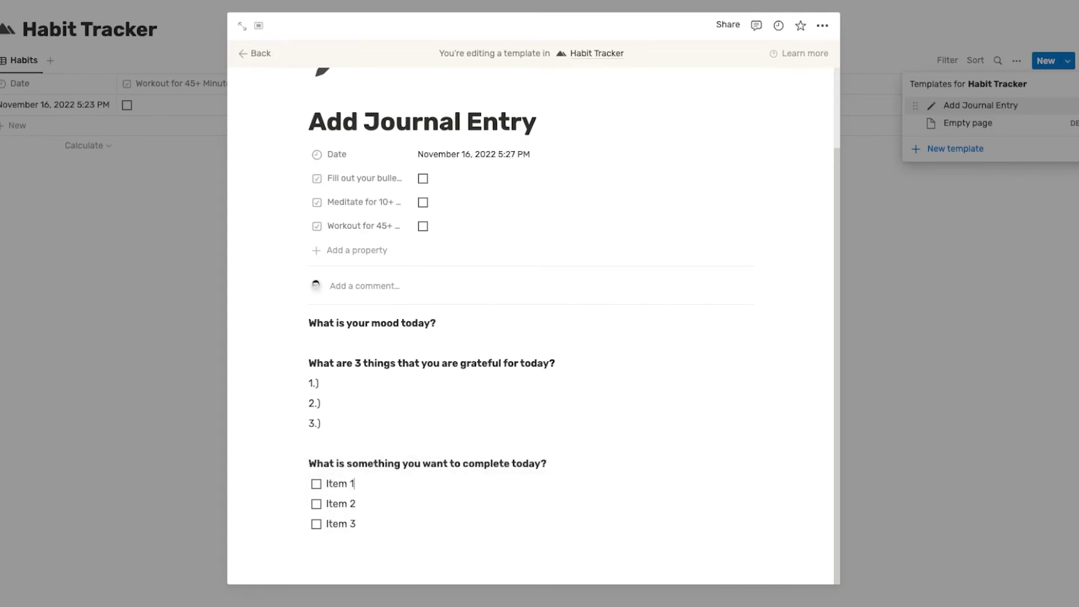
pyautogui.scroll(2, 438, 414)
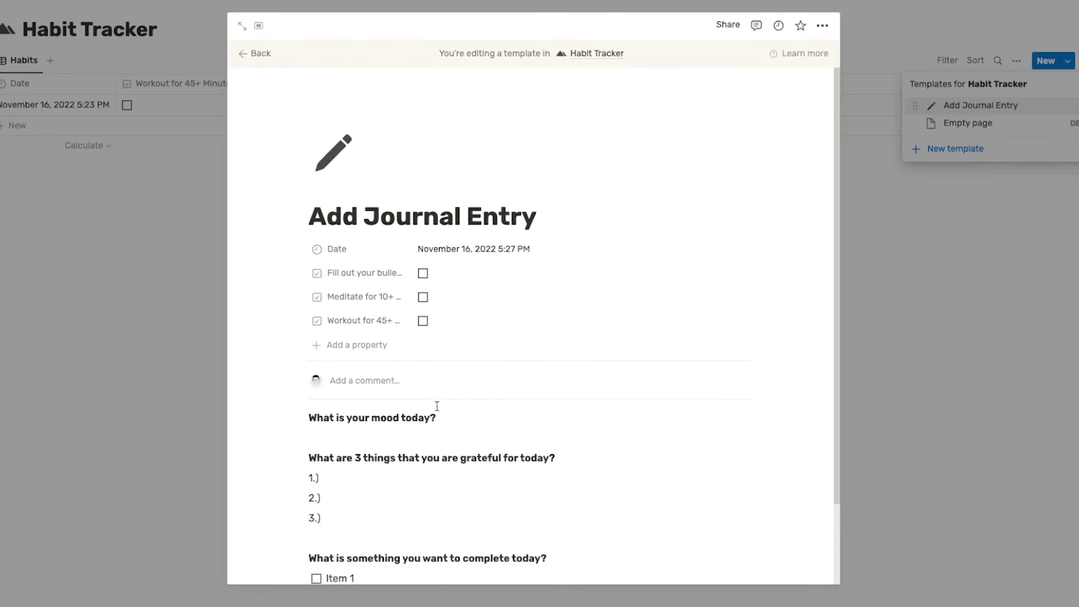
pyautogui.scroll(-2, 537, 354)
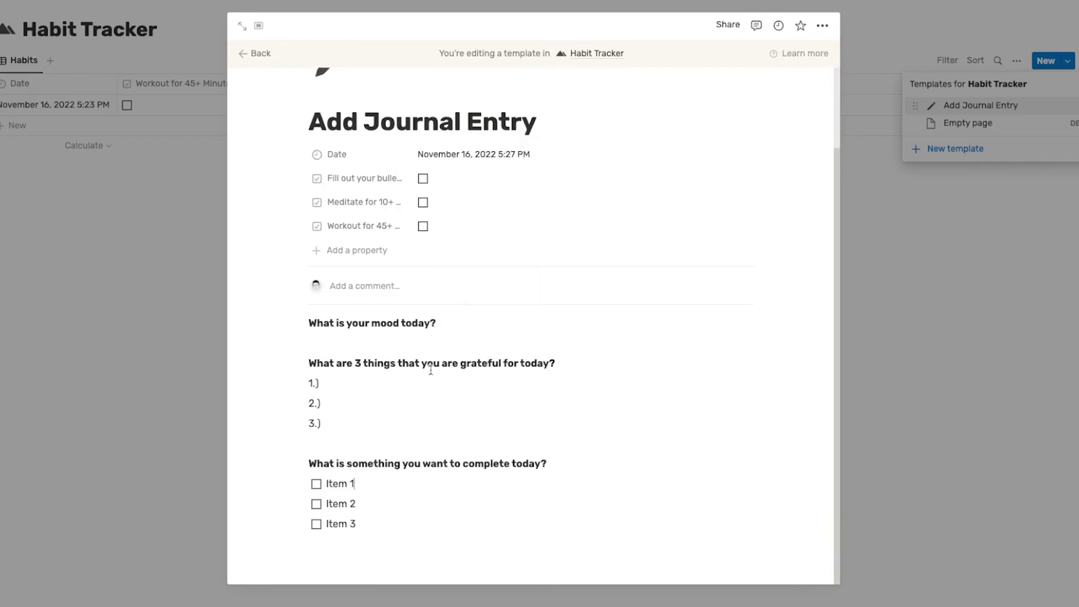
# Step: Set the Add Journal Entry template to repeat every day
pyautogui.click(958, 281)
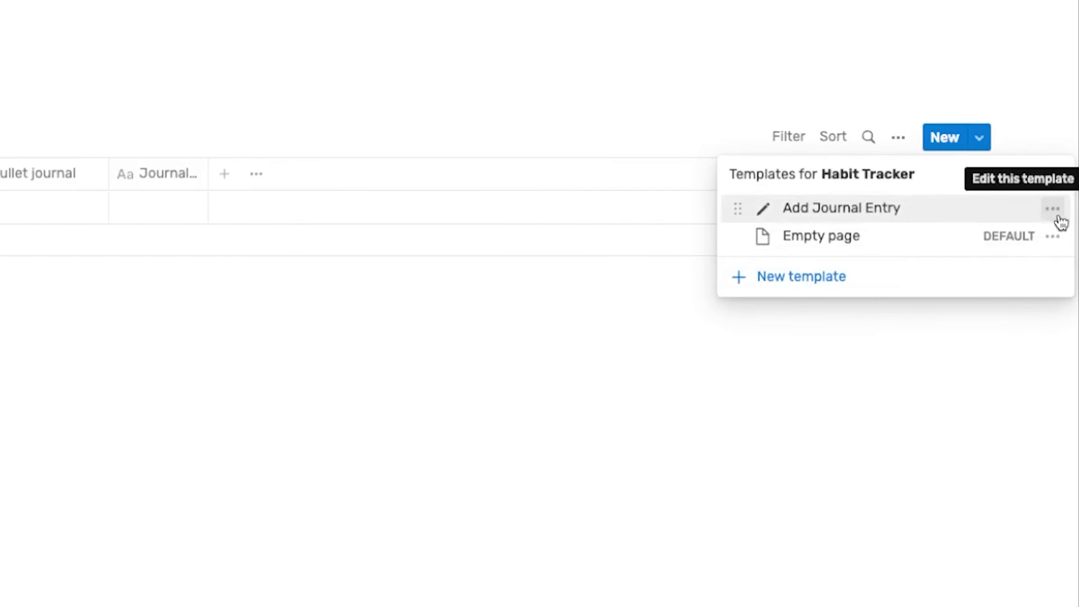
pyautogui.click(1054, 212)
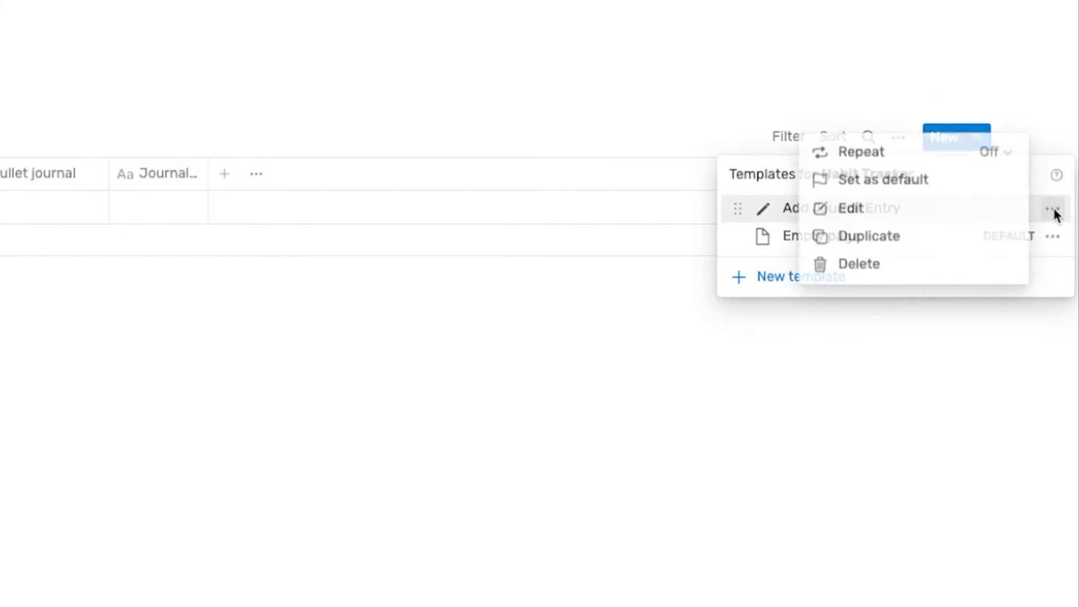
pyautogui.click(1000, 157)
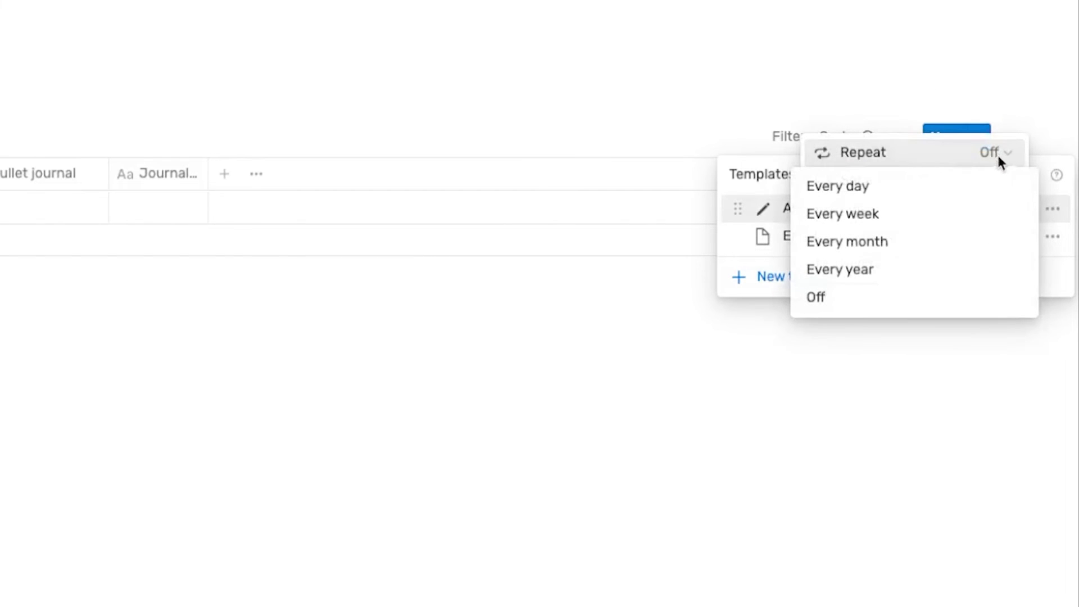
pyautogui.click(915, 191)
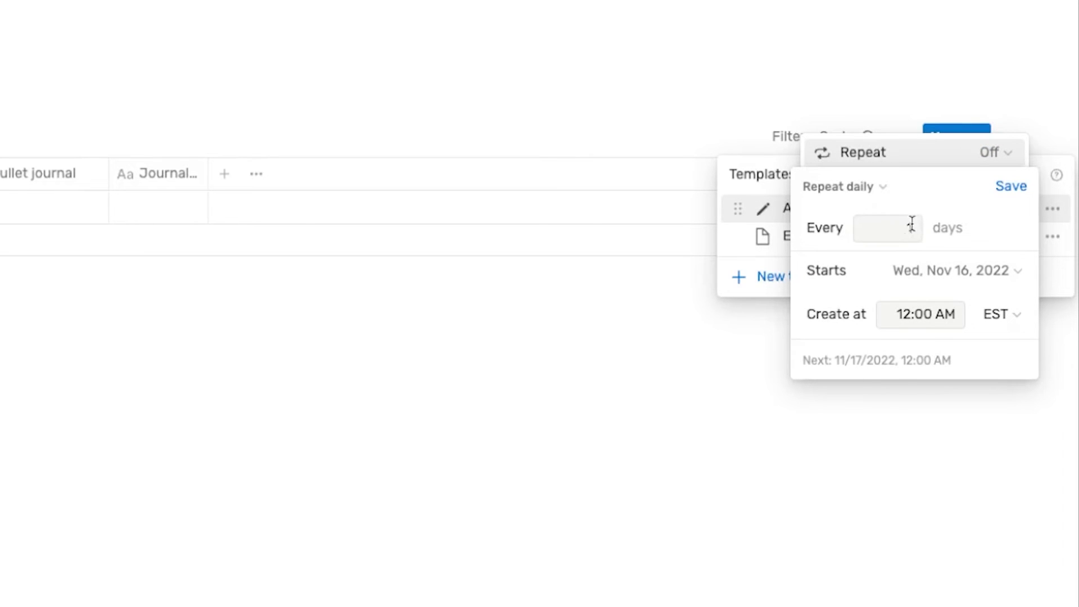
# Step: Change the repeat creation time from 12:00 AM to 5:30 PM and save
pyautogui.moveTo(893, 315); pyautogui.dragTo(976, 316)
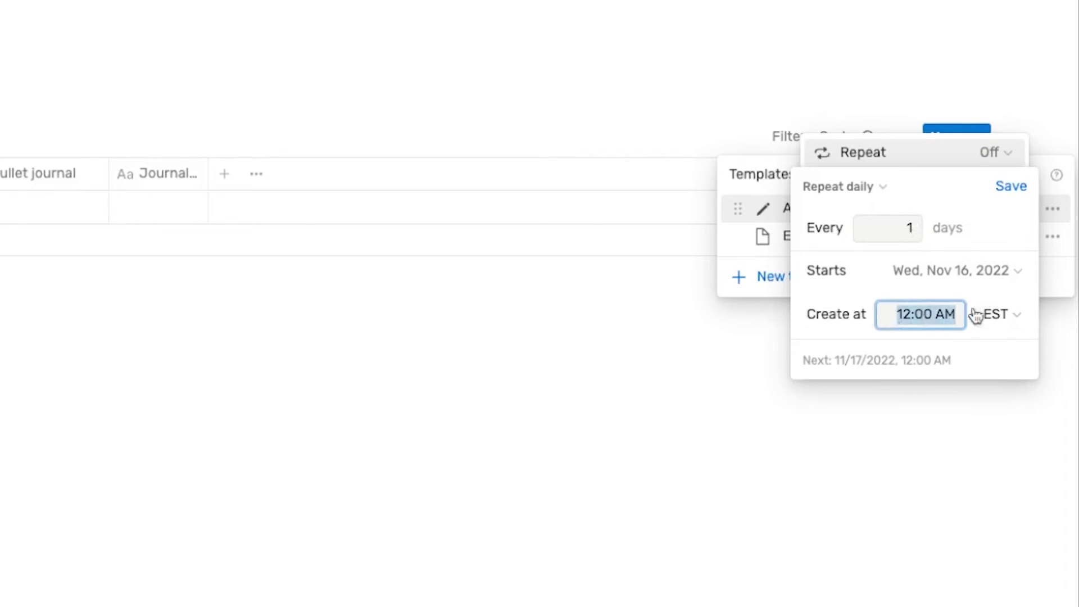
pyautogui.click(944, 313)
pyautogui.doubleClick(905, 314)
pyautogui.write('5')
pyautogui.doubleClick(922, 315)
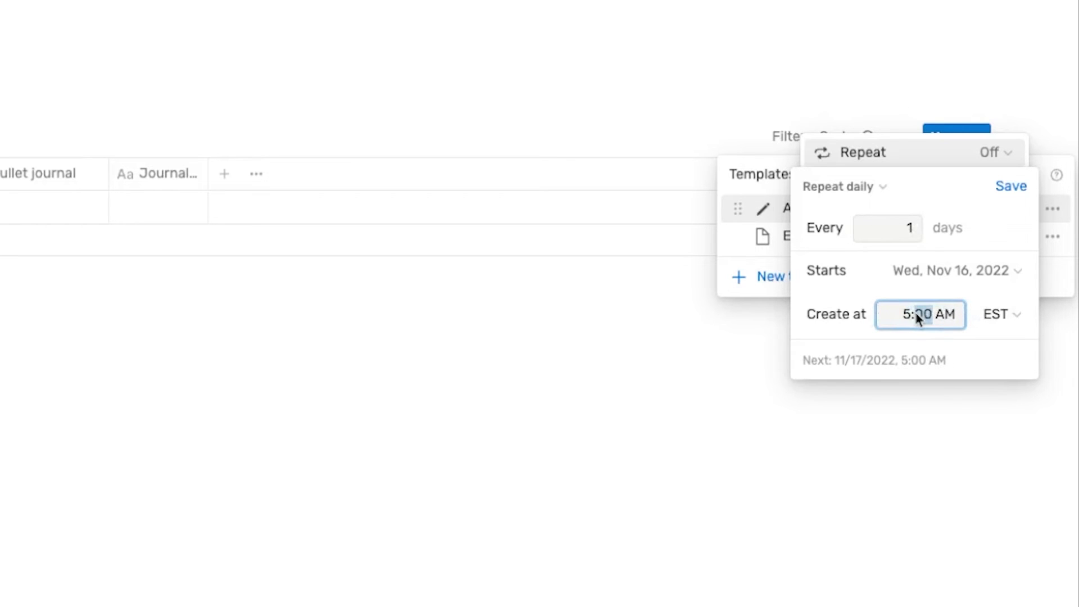
pyautogui.write('30')
pyautogui.doubleClick(941, 315)
pyautogui.write('pM')
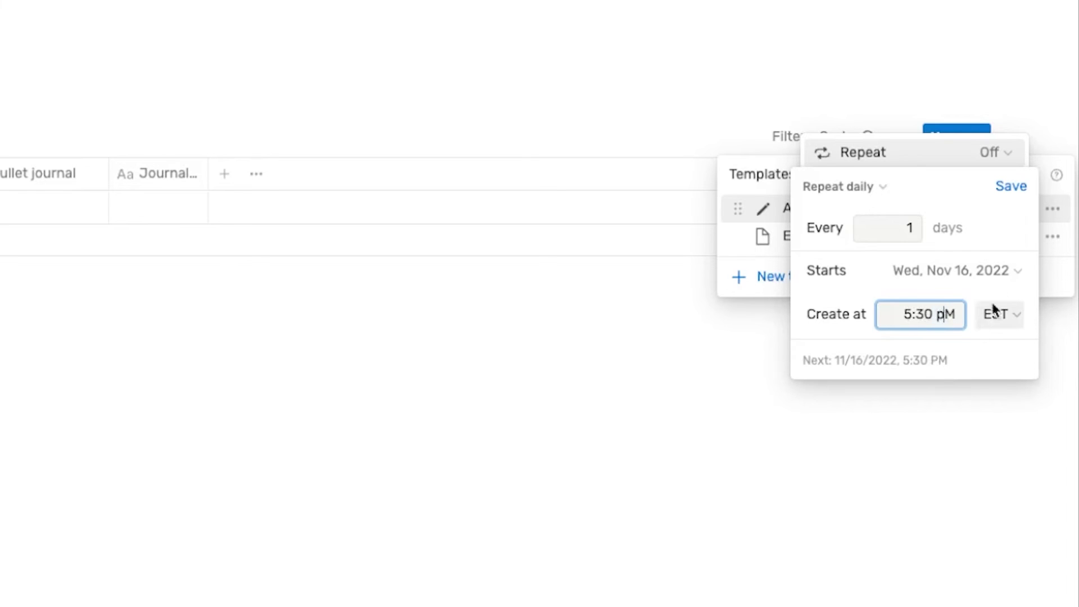
pyautogui.click(1003, 194)
pyautogui.click(848, 455)
pyautogui.click(765, 442)
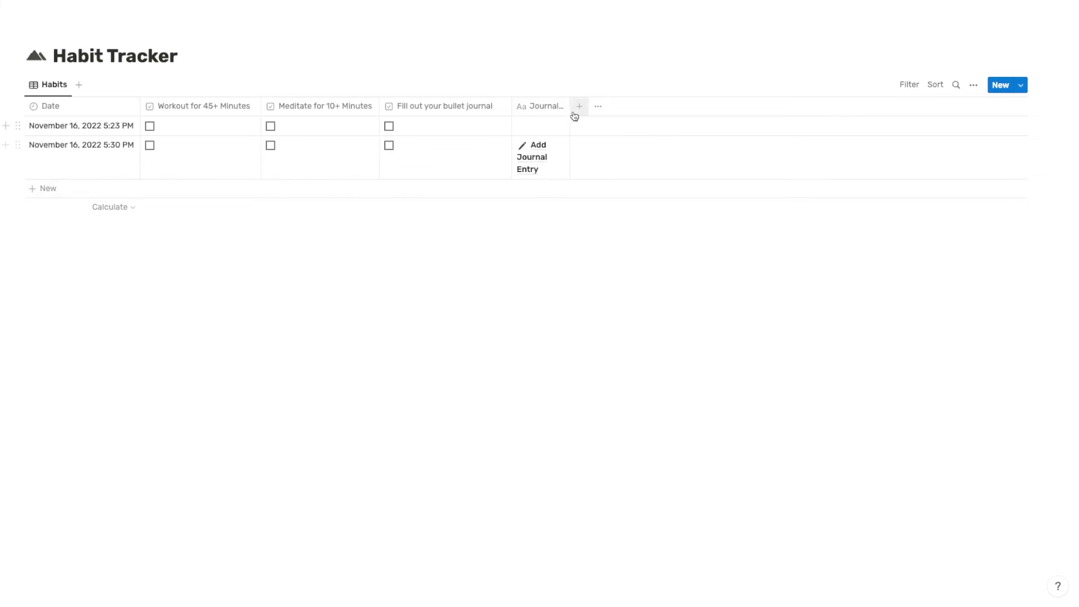
# Step: Widen Journal Entry and Date, delete the older first row, and tick Workout for 45+ Minutes
pyautogui.moveTo(571, 106); pyautogui.dragTo(616, 101)
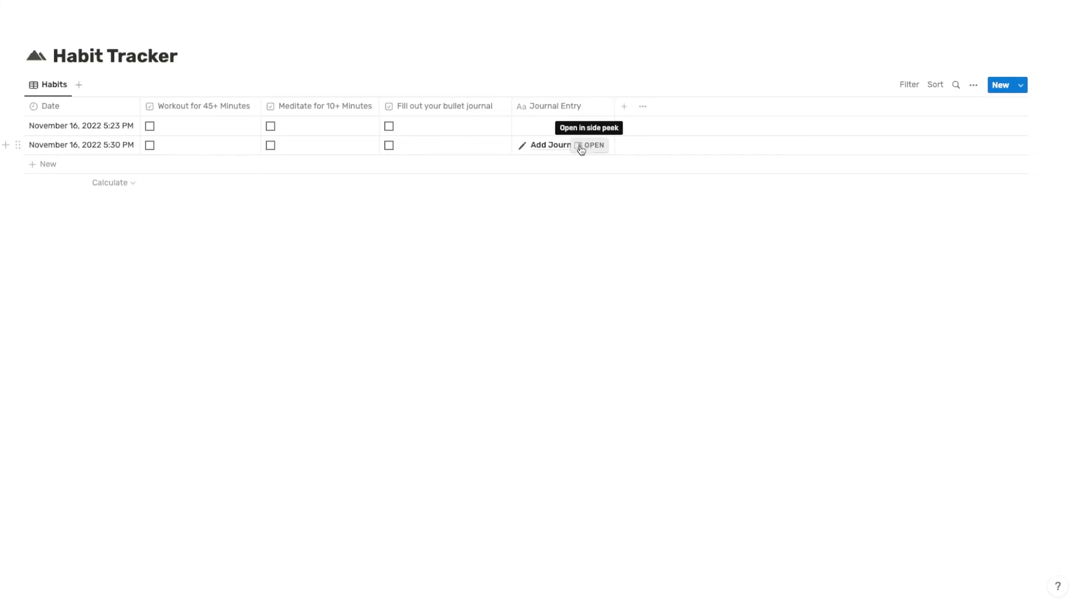
pyautogui.click(18, 126)
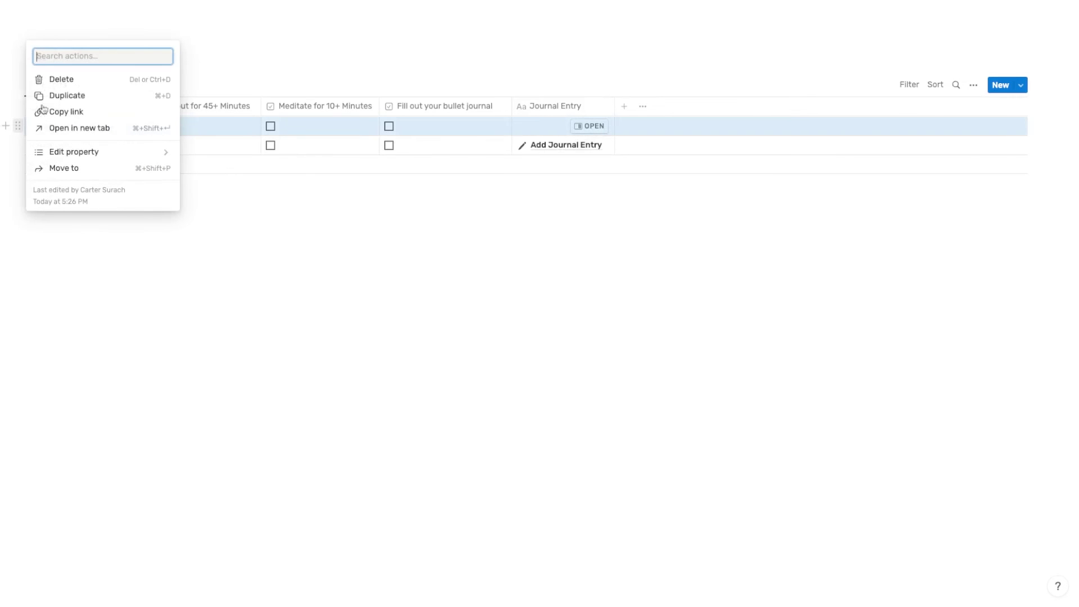
pyautogui.click(52, 85)
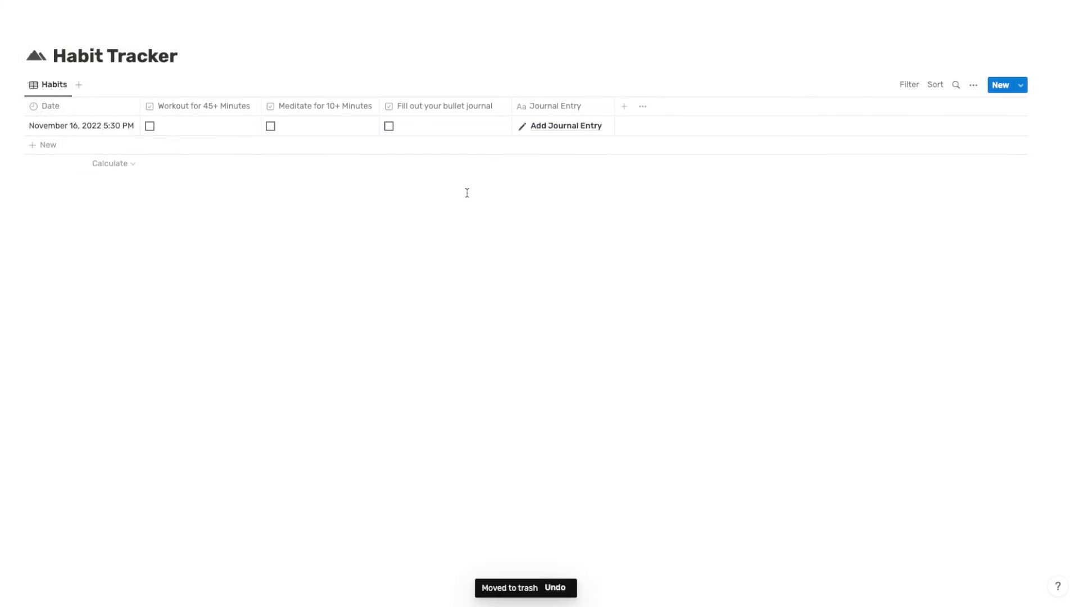
pyautogui.moveTo(138, 106); pyautogui.dragTo(140, 107)
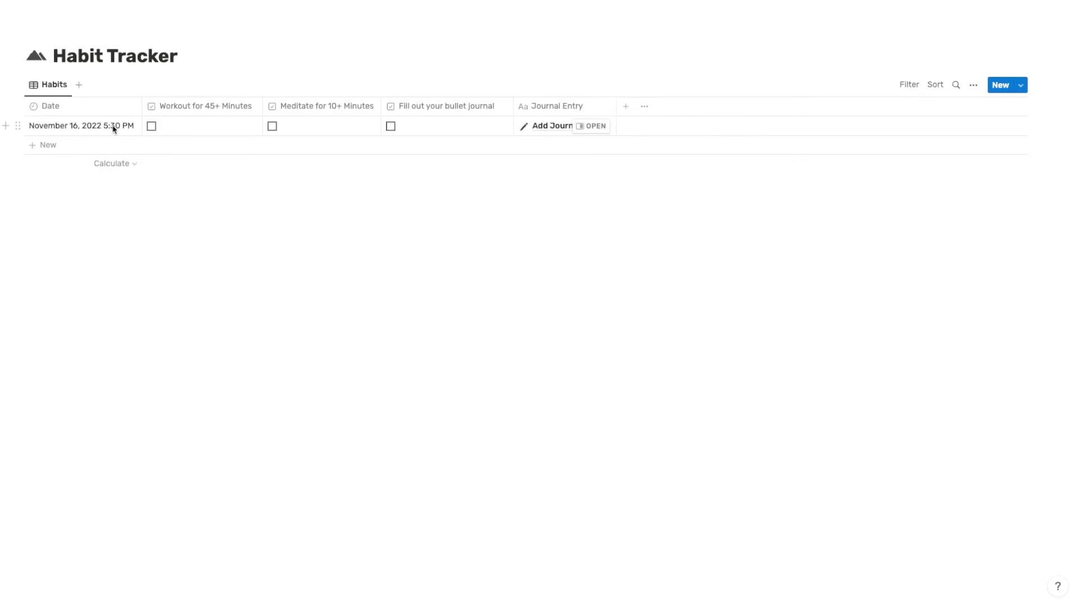
pyautogui.click(151, 126)
# Step: Check the Meditate for 10+ Minutes and Fill out your bullet journal habits on the 5:30 PM row, then open its entry page
pyautogui.click(272, 126)
pyautogui.click(391, 126)
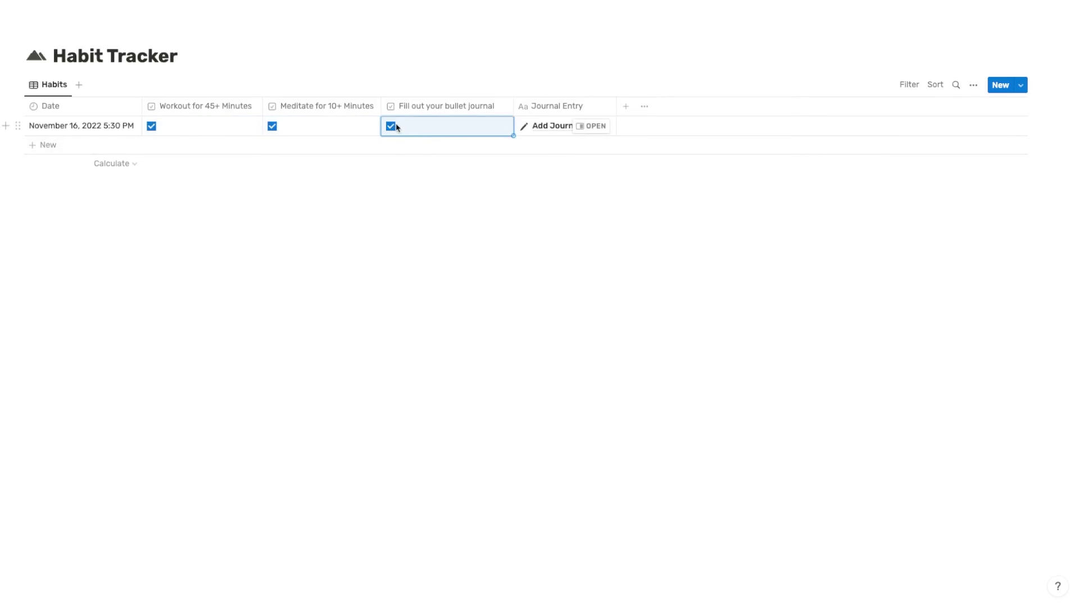
pyautogui.click(591, 127)
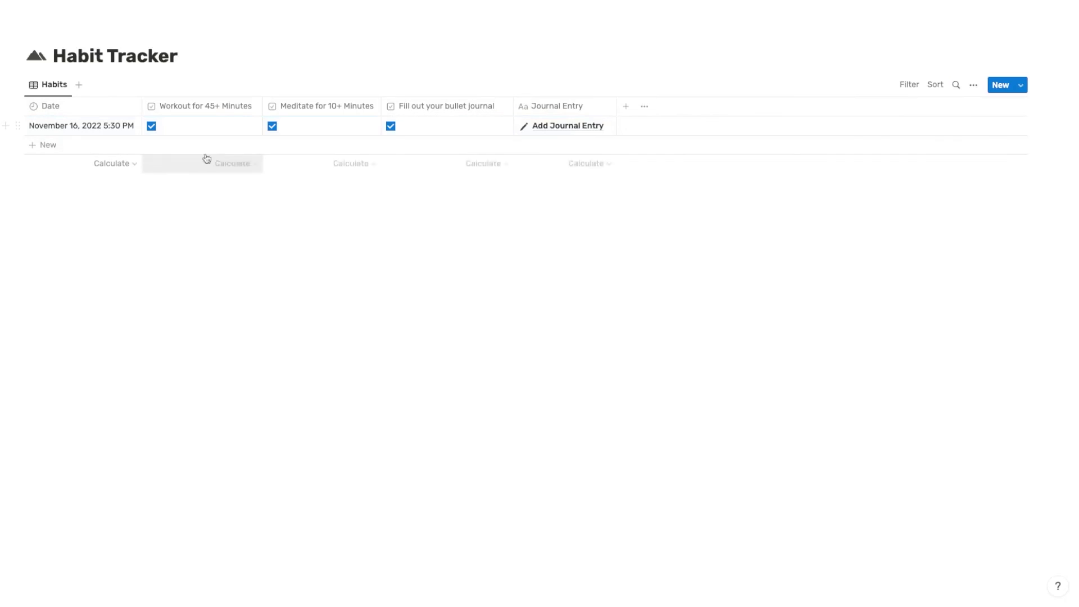
# Step: Change the Add Journal Entry template's Repeat every day creation time from 5:30 PM to 5:00 AM and save
pyautogui.click(1020, 85)
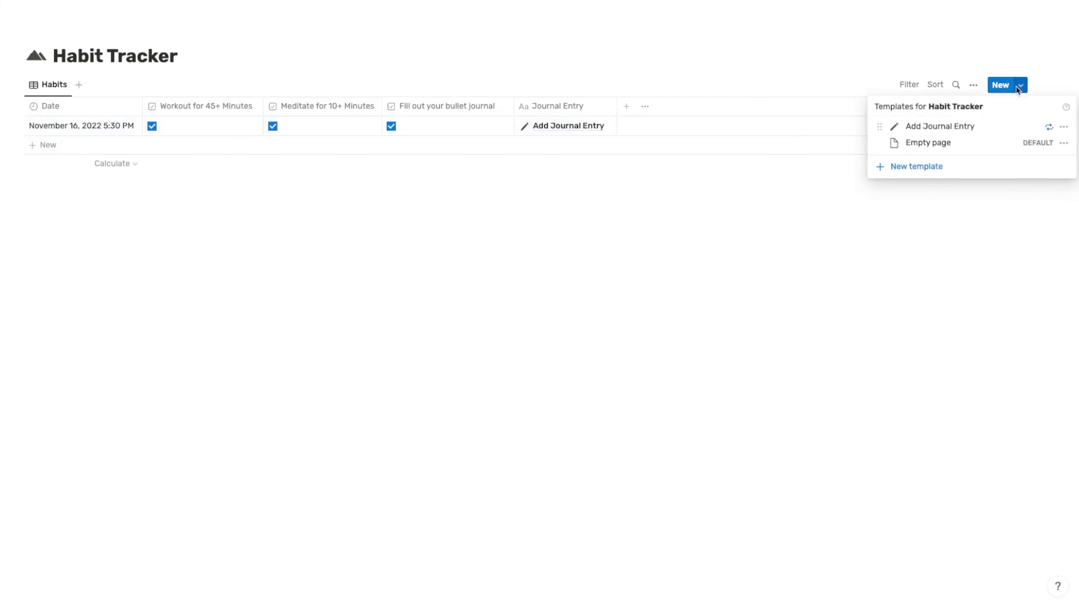
pyautogui.click(1062, 129)
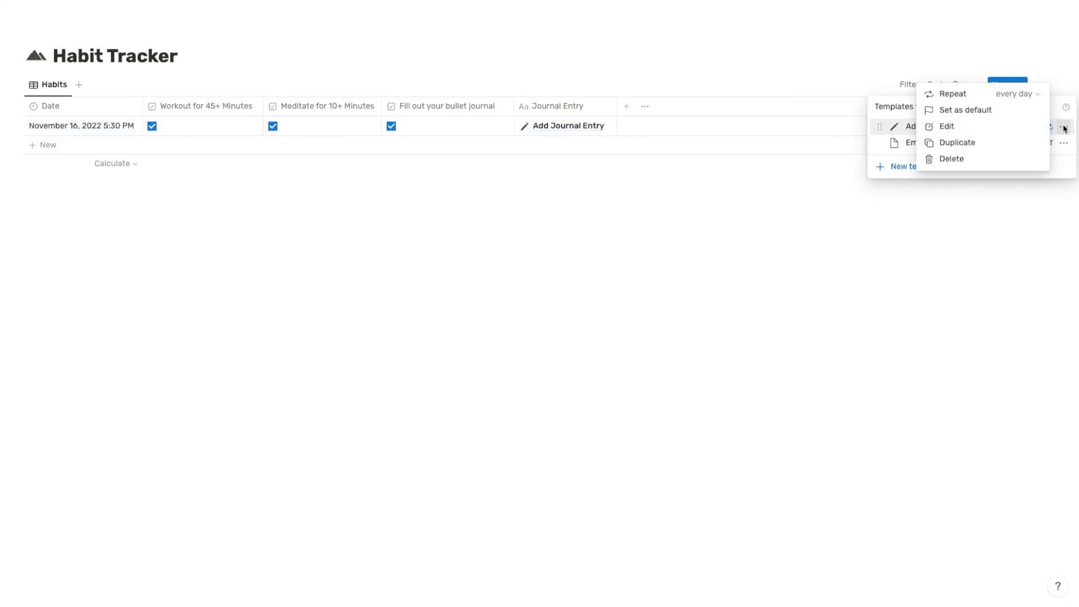
pyautogui.click(1028, 96)
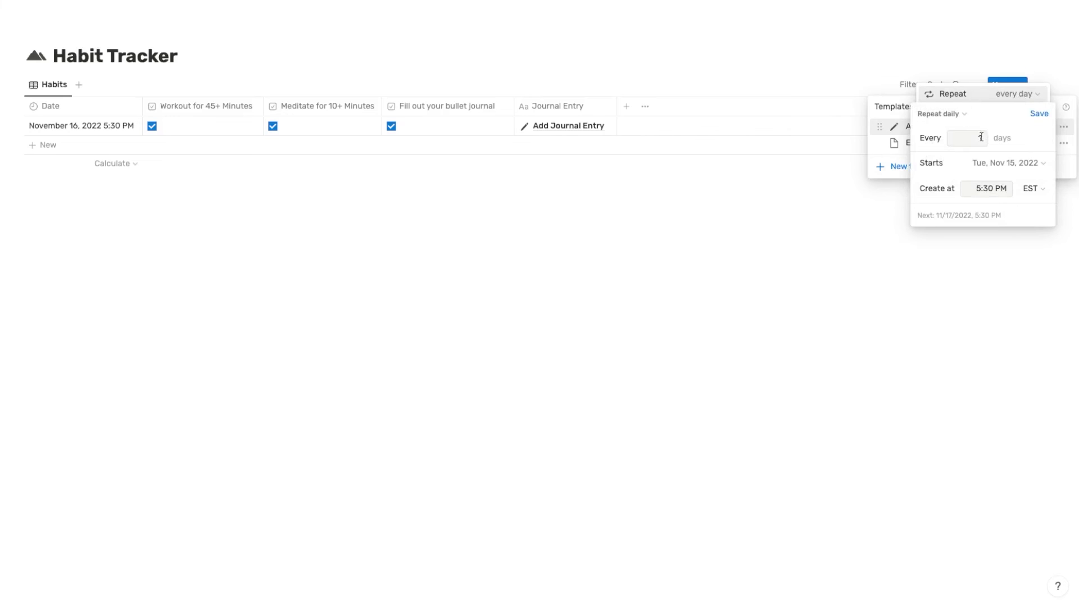
pyautogui.moveTo(977, 188); pyautogui.dragTo(988, 189)
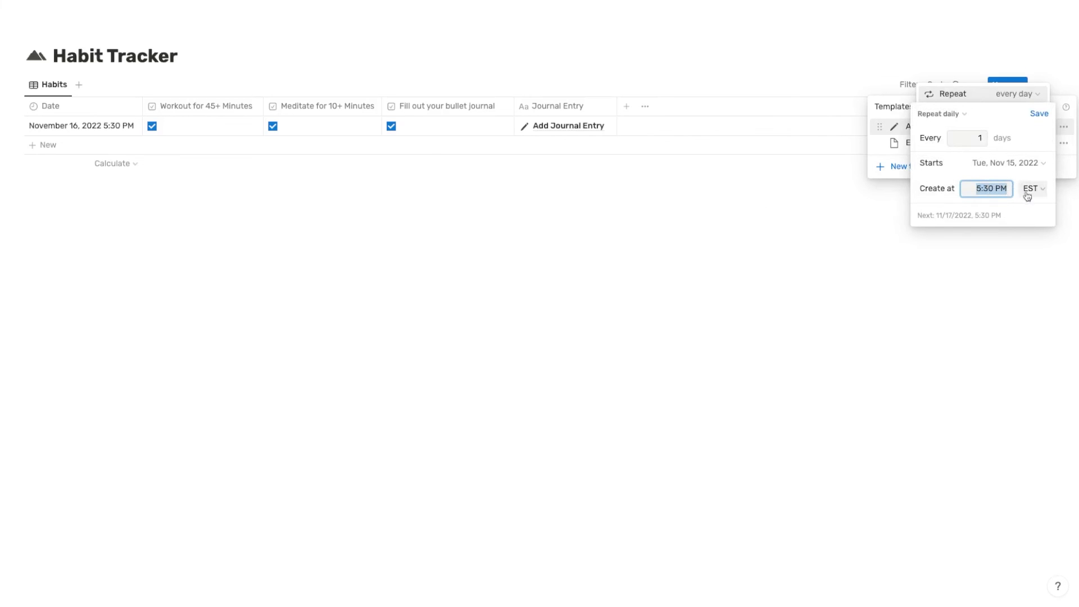
pyautogui.press('Return')
pyautogui.click(998, 189)
pyautogui.write('AM')
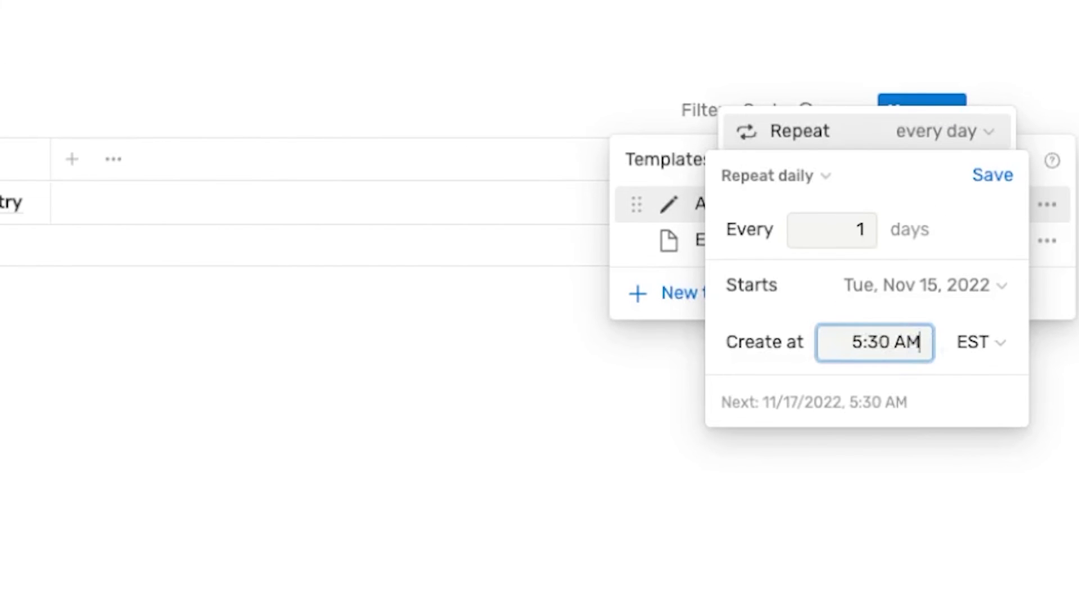
pyautogui.click(882, 343)
pyautogui.write('00')
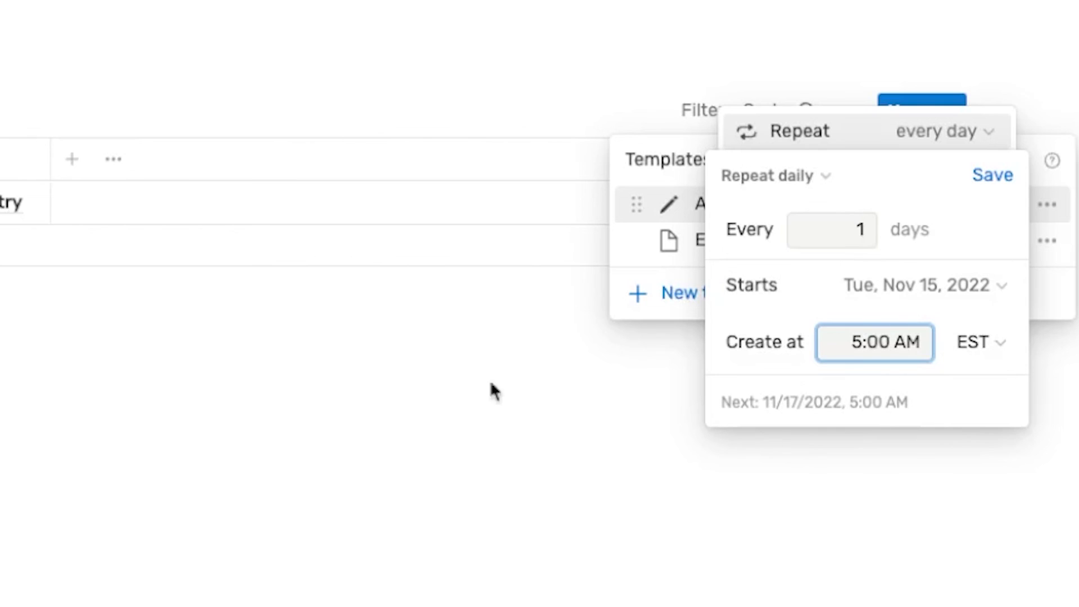
pyautogui.click(989, 176)
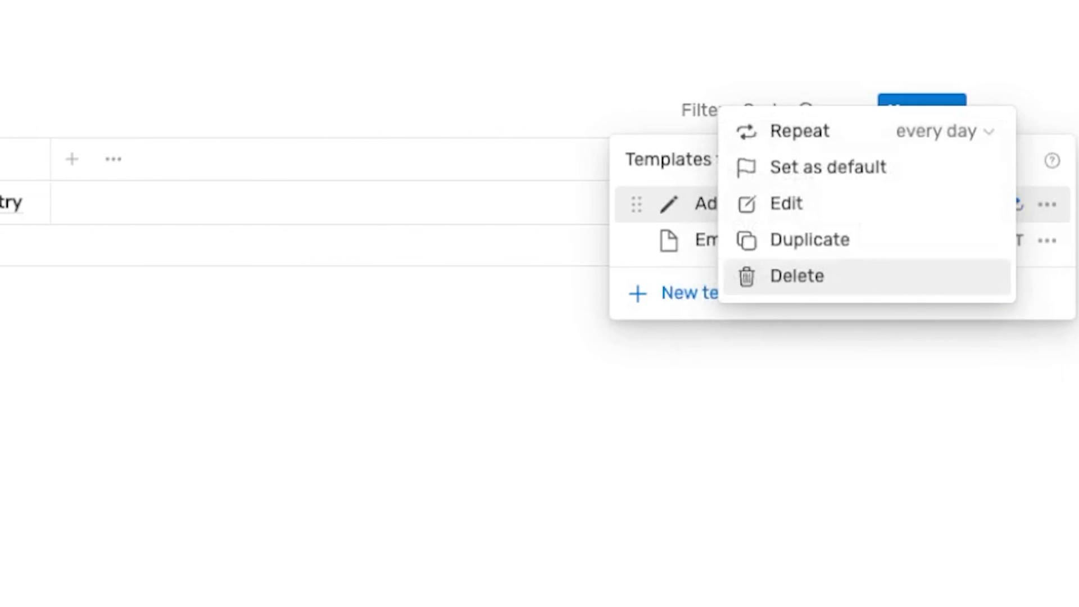
pyautogui.press('Escape')
pyautogui.click(257, 496)
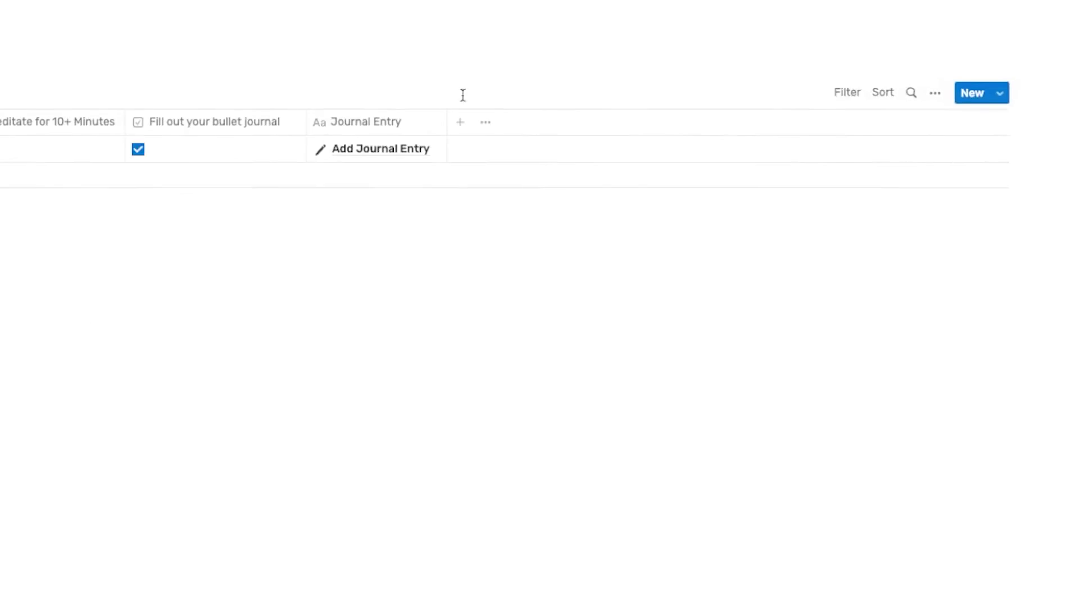